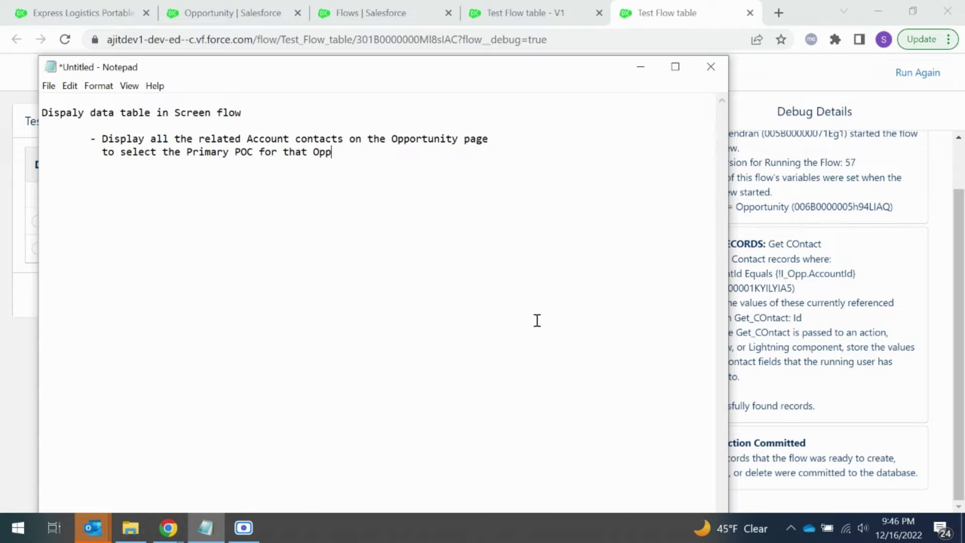
# Create a new Screen Flow from the Flows page in Salesforce Setup.
pyautogui.click(780, 75)
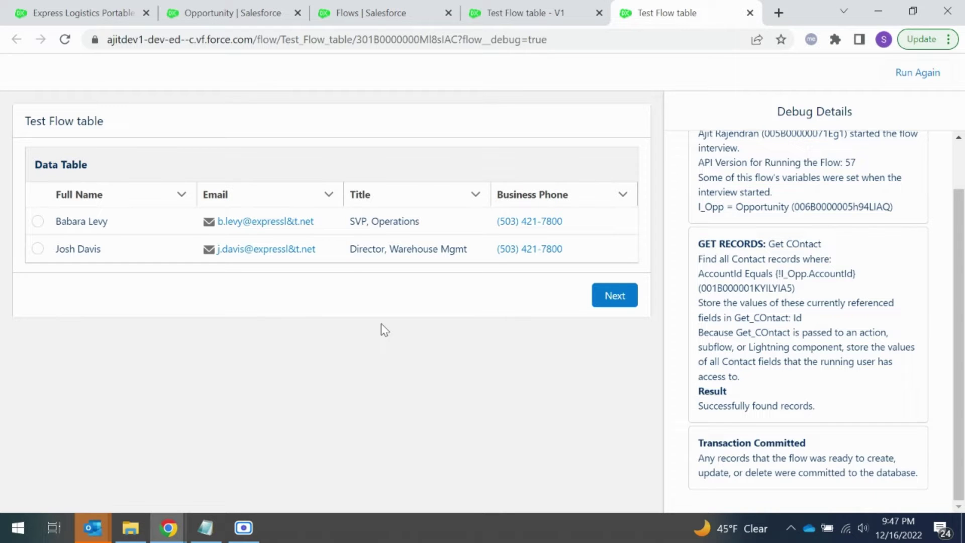
pyautogui.click(215, 16)
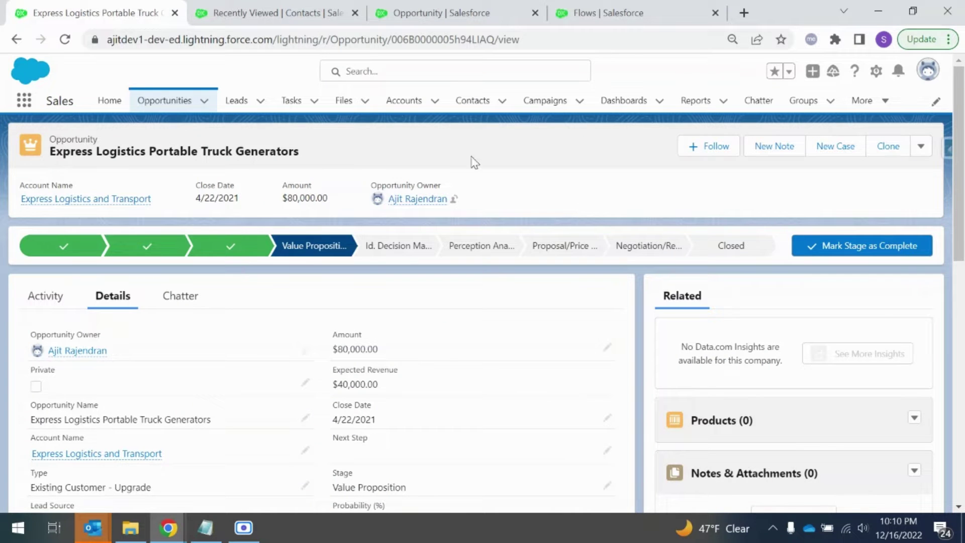
pyautogui.click(609, 21)
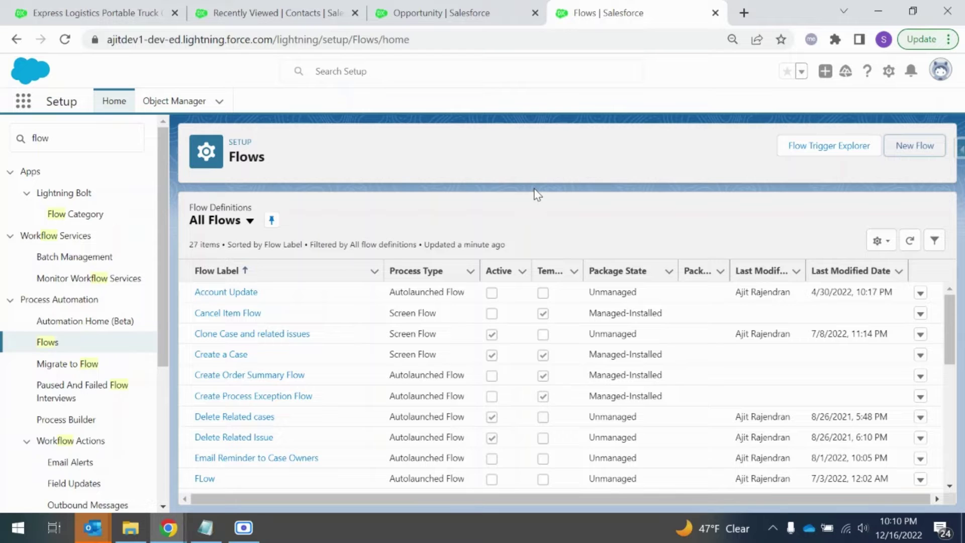
pyautogui.click(912, 148)
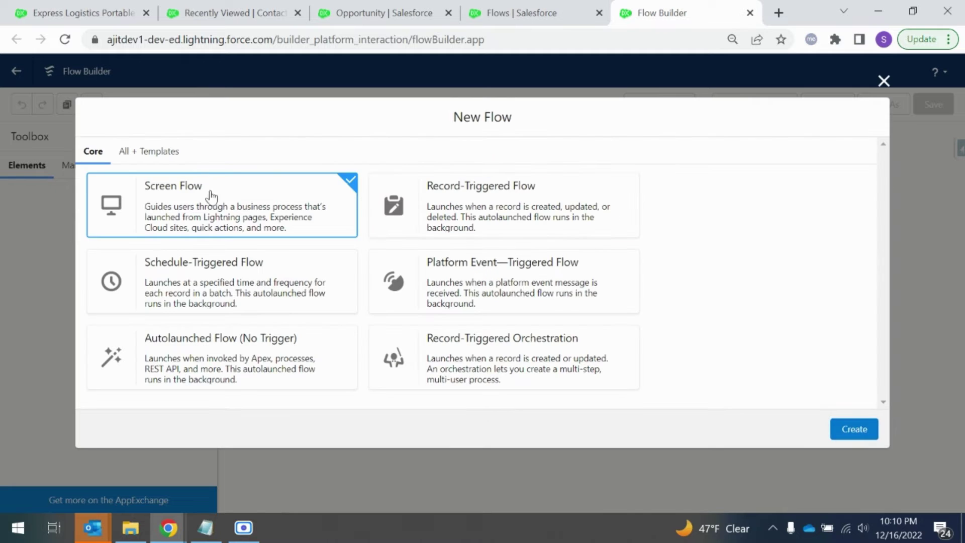
pyautogui.click(840, 430)
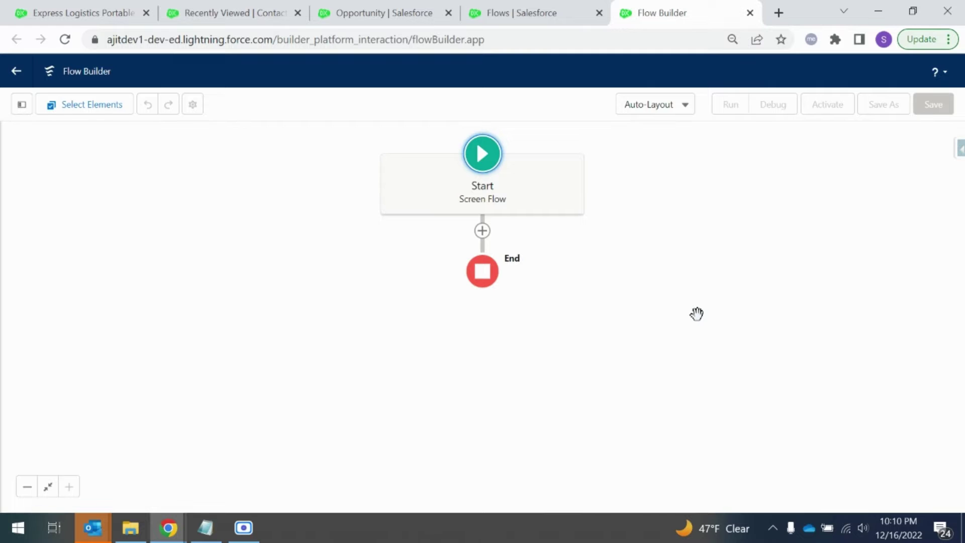
# Examine the Express Logistics Portable Truck Generators opportunity's detail fields, available record actions and related account.
pyautogui.click(63, 18)
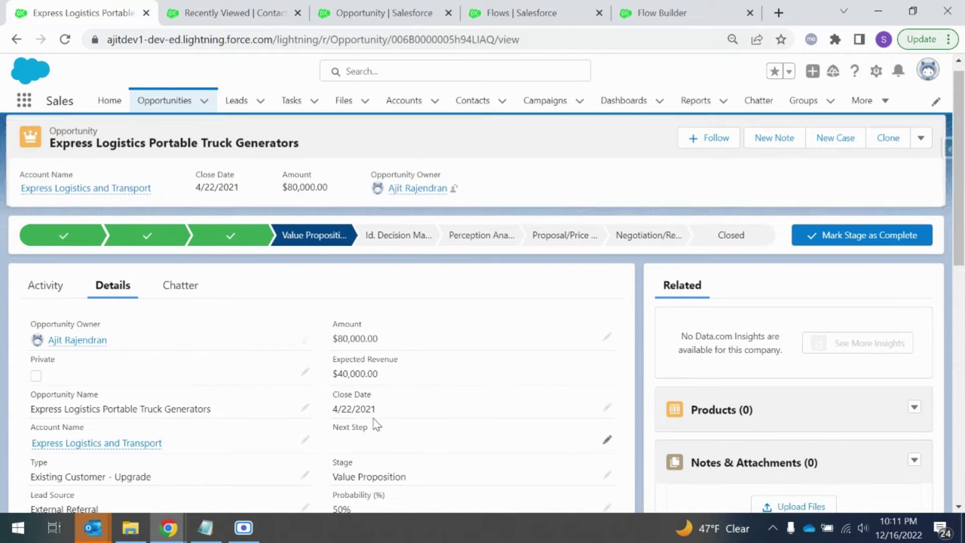
pyautogui.scroll(-3, 387, 381)
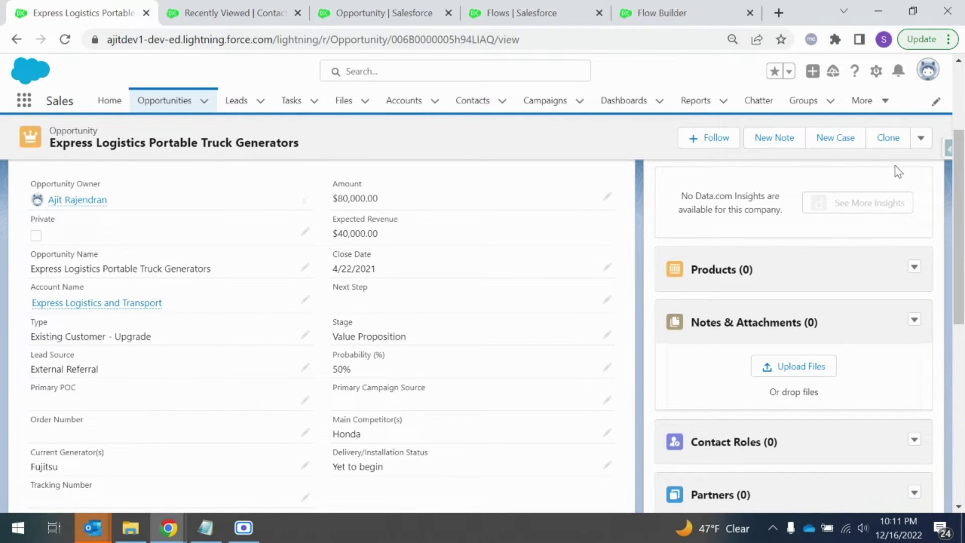
pyautogui.click(920, 138)
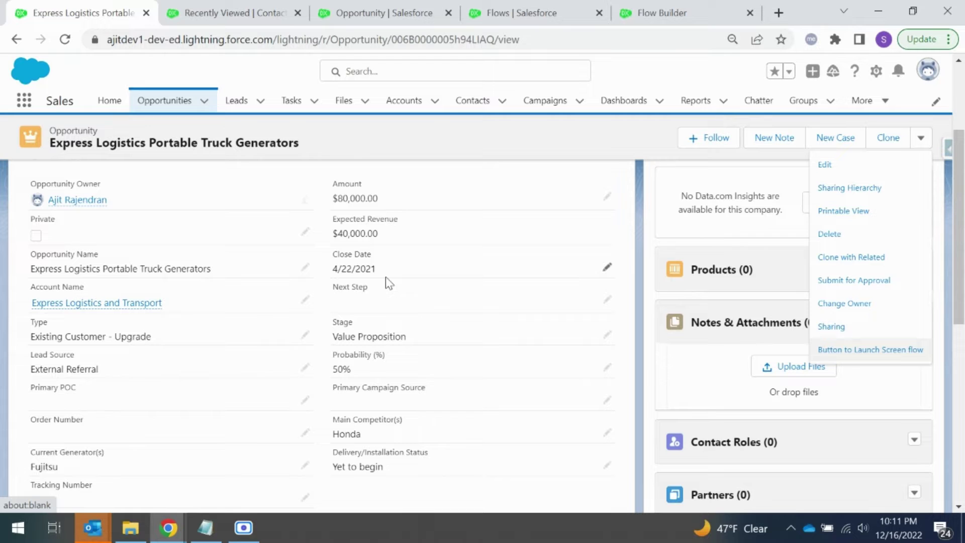
pyautogui.moveTo(141, 309)
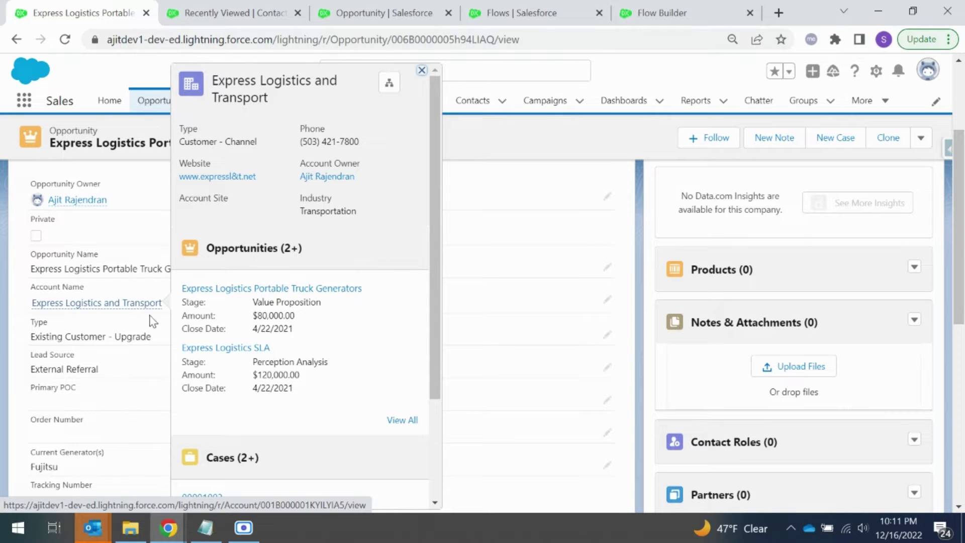
# Add a Get Records element after the start of the new screen flow and label it "Get opp".
pyautogui.click(641, 15)
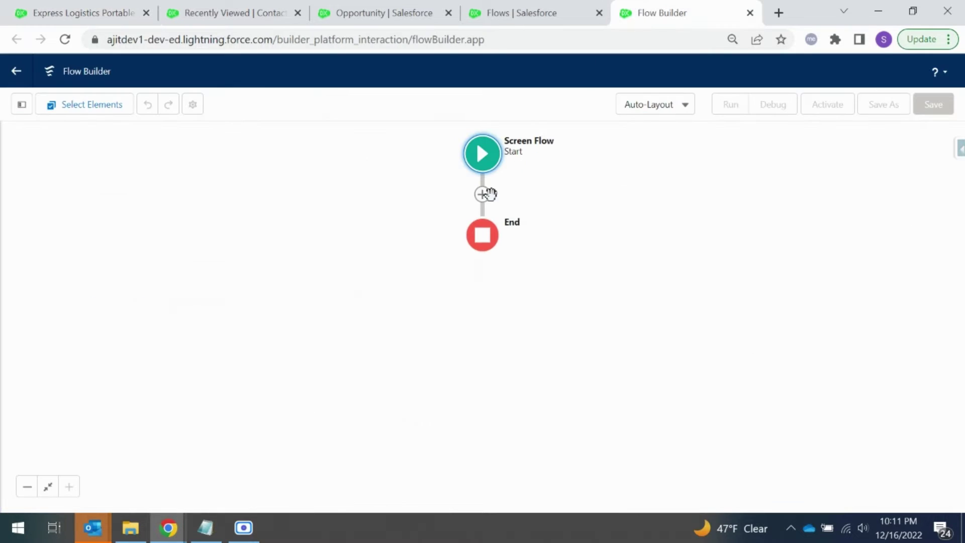
pyautogui.click(481, 194)
pyautogui.scroll(-2, 473, 326)
pyautogui.scroll(-3, 471, 347)
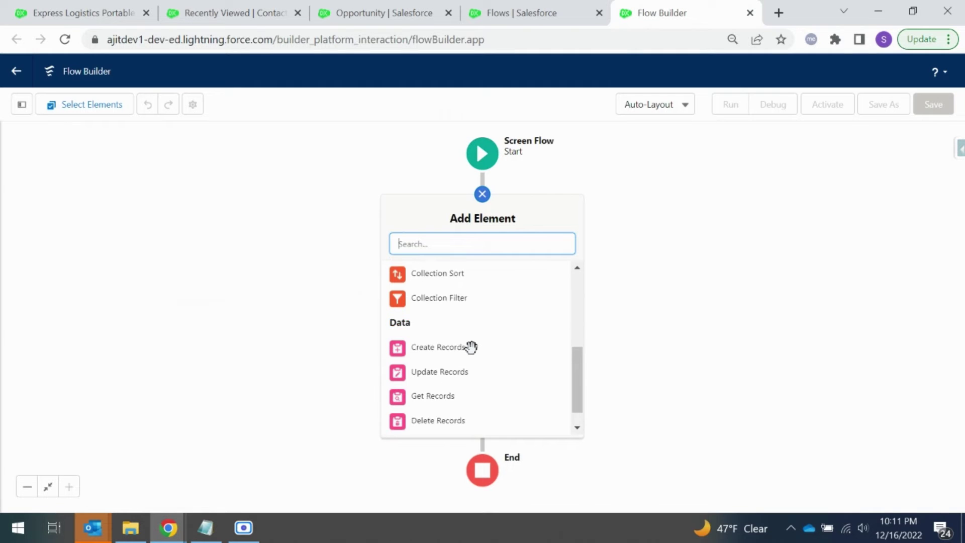
pyautogui.click(455, 381)
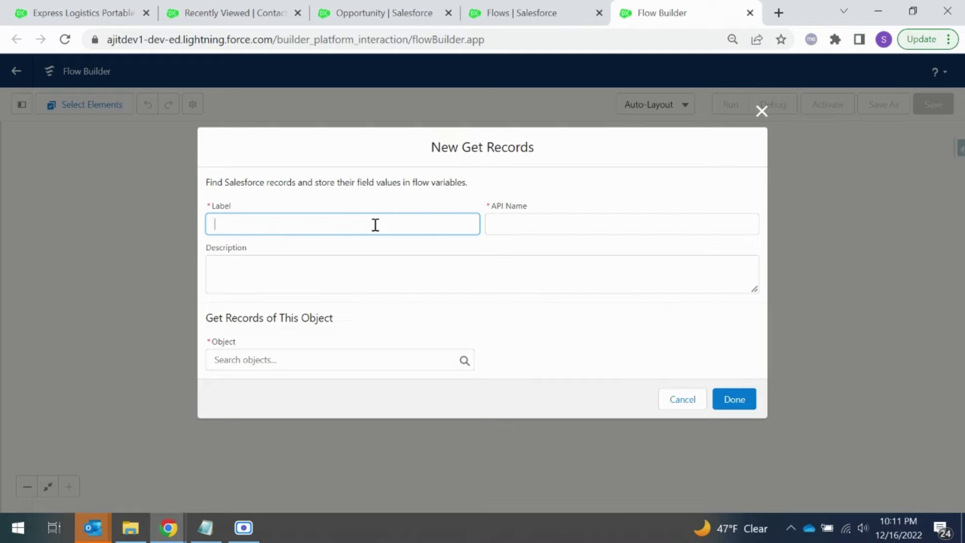
pyautogui.write('Get op')
pyautogui.write('p')
pyautogui.click(493, 313)
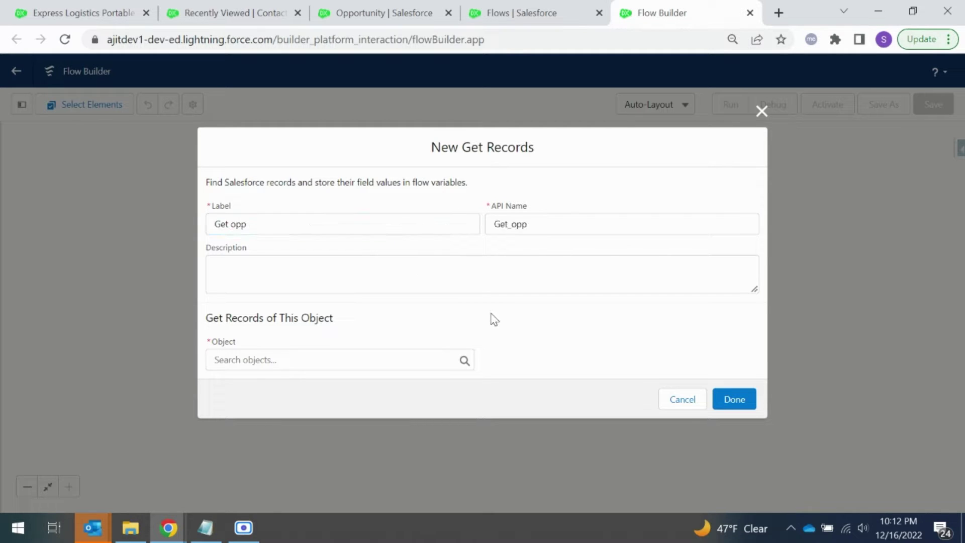
# Set Opportunity as the object whose records the element retrieves.
pyautogui.click(360, 363)
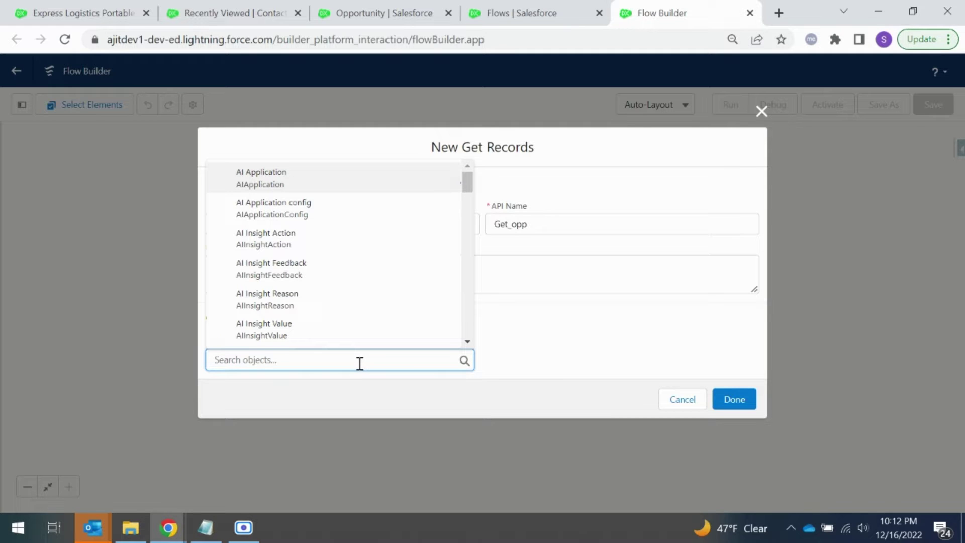
pyautogui.write('id')
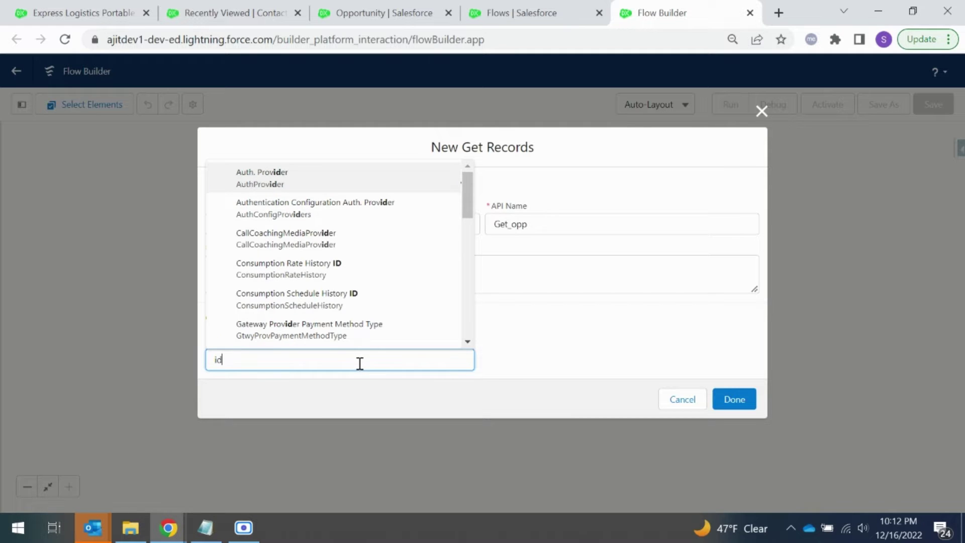
pyautogui.click(579, 361)
pyautogui.click(277, 362)
pyautogui.press('BackSpace')
pyautogui.press('BackSpace')
pyautogui.write('opp')
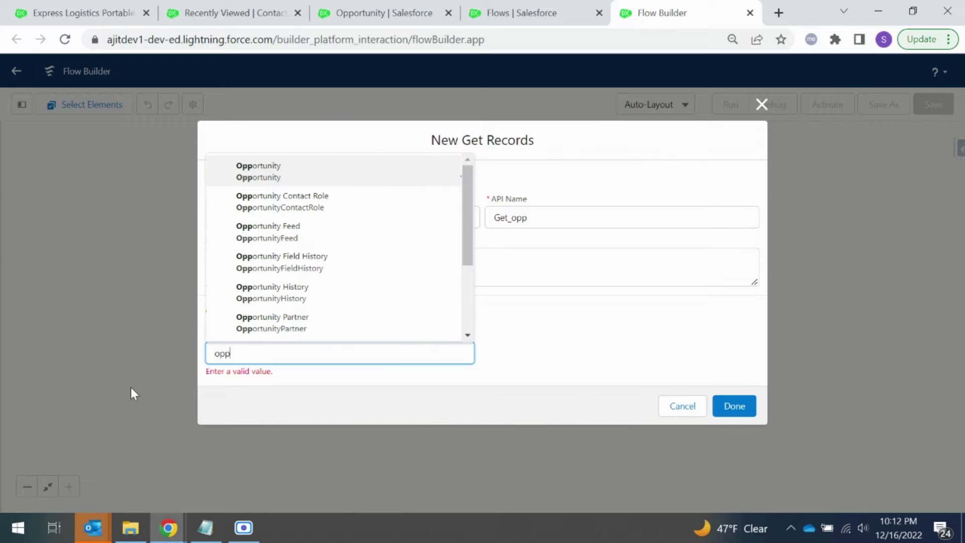
pyautogui.click(316, 171)
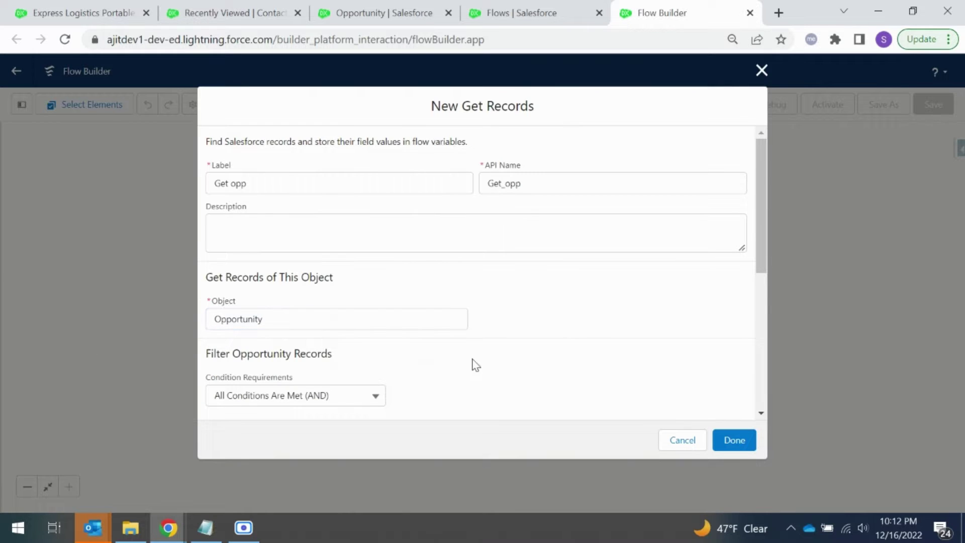
# Set the opportunity filter condition to use the Id field.
pyautogui.scroll(-2, 476, 365)
pyautogui.click(368, 373)
pyautogui.write('id')
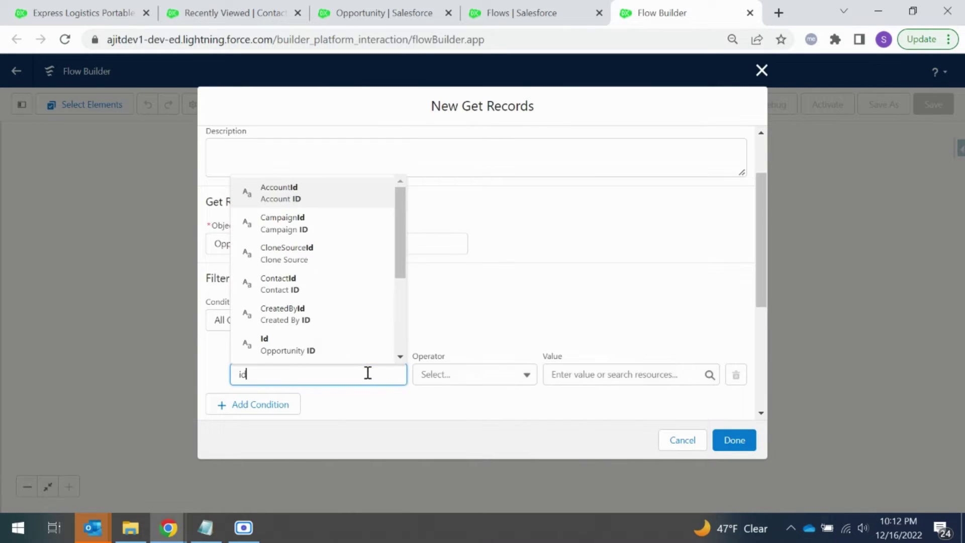
pyautogui.click(349, 345)
pyautogui.scroll(-3, 603, 350)
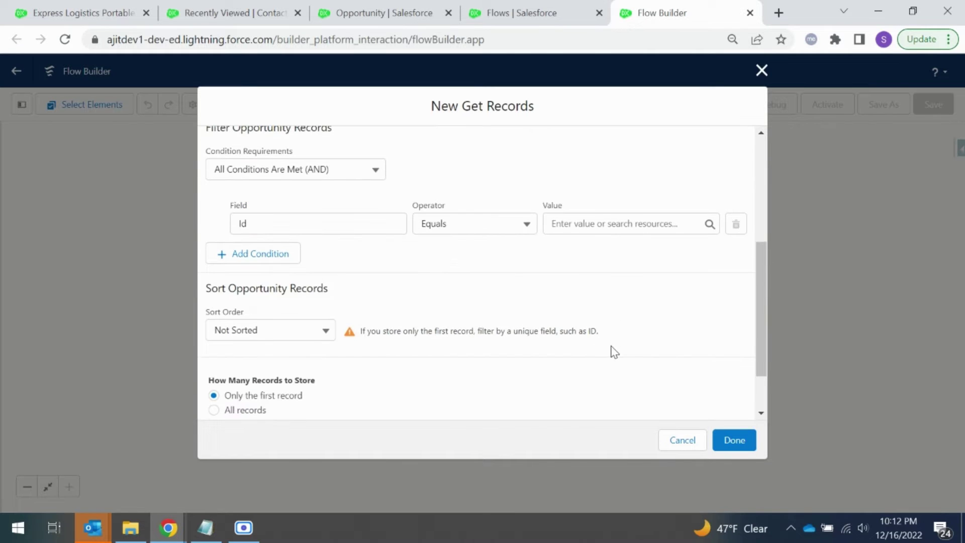
# Define a new Text variable resource named recordId for the condition's value and make it available for input.
pyautogui.click(598, 223)
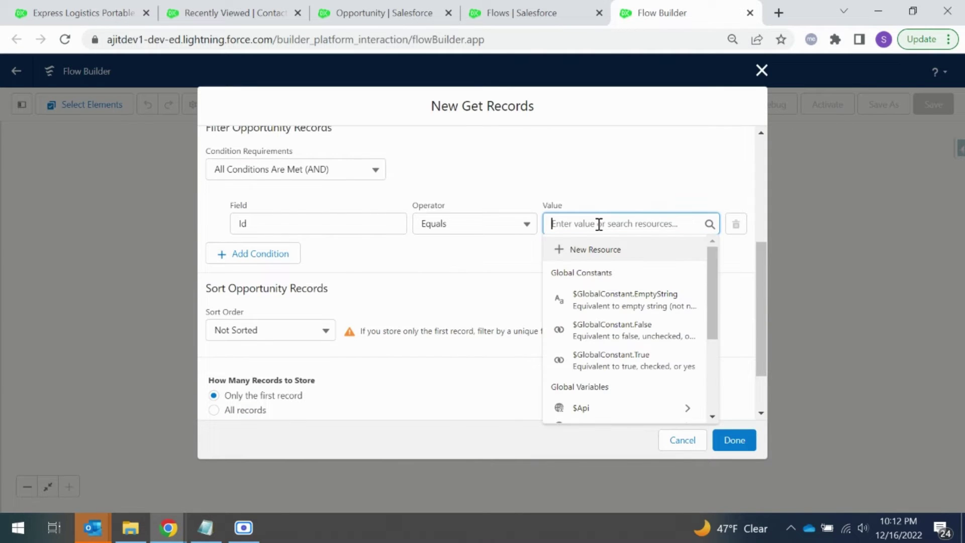
pyautogui.click(602, 250)
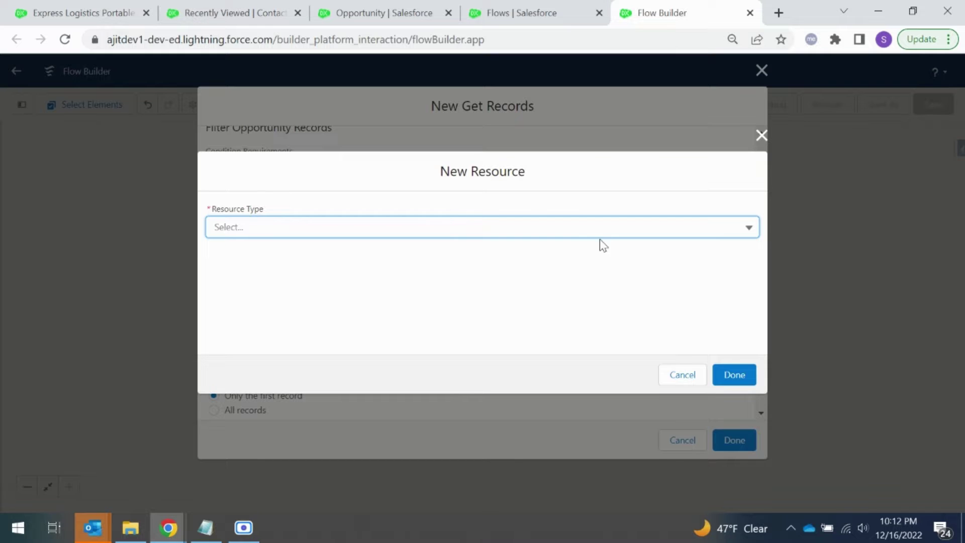
pyautogui.click(596, 231)
pyautogui.click(573, 262)
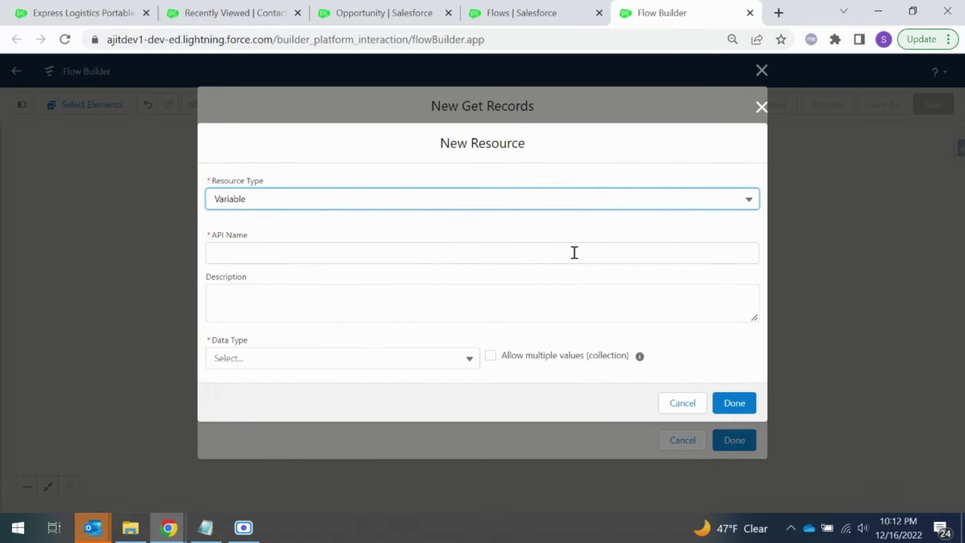
pyautogui.click(487, 251)
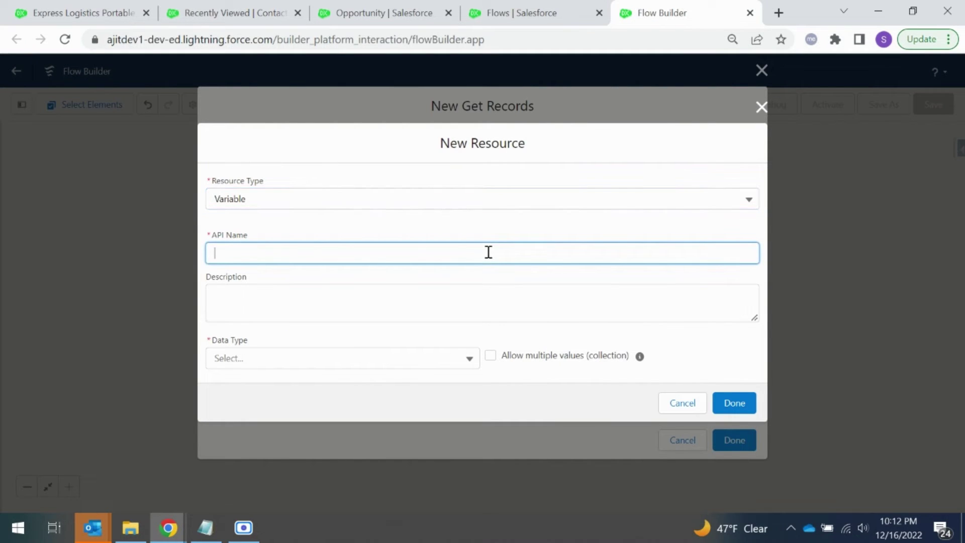
pyautogui.write('recordId')
pyautogui.click(366, 360)
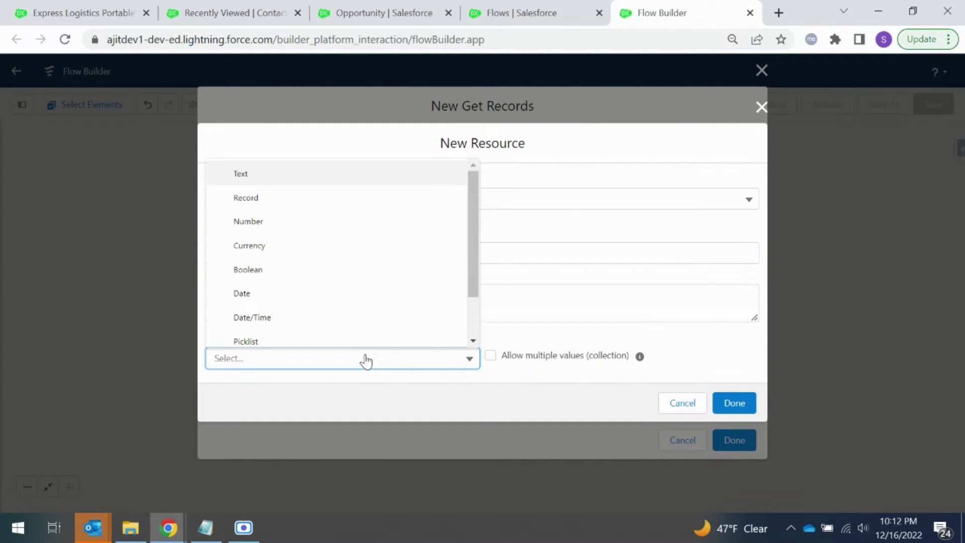
pyautogui.click(291, 176)
pyautogui.scroll(-1, 422, 374)
pyautogui.click(245, 395)
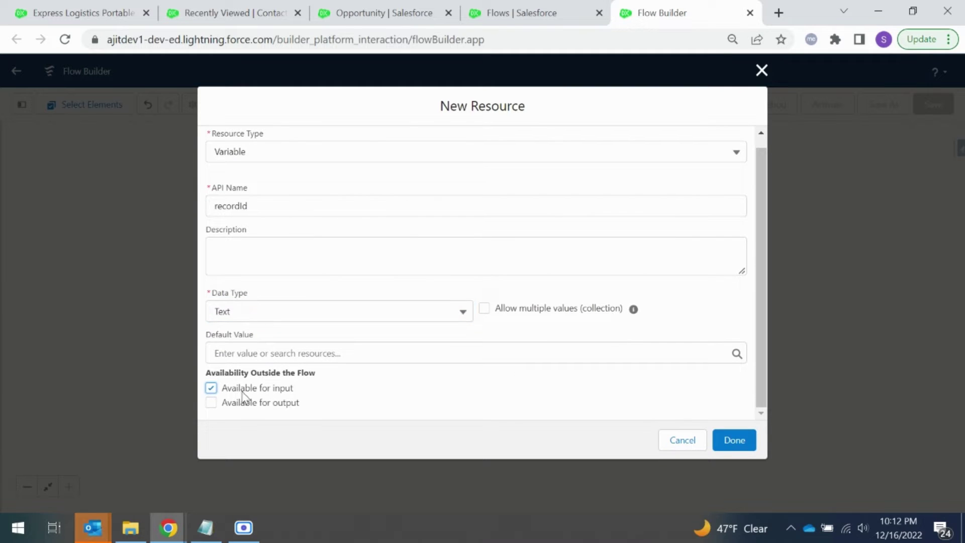
# Give the recordId variable the default value {!$Flow.CurrentRecord} and apply it as the Id condition's value.
pyautogui.click(262, 351)
pyautogui.scroll(-2, 277, 316)
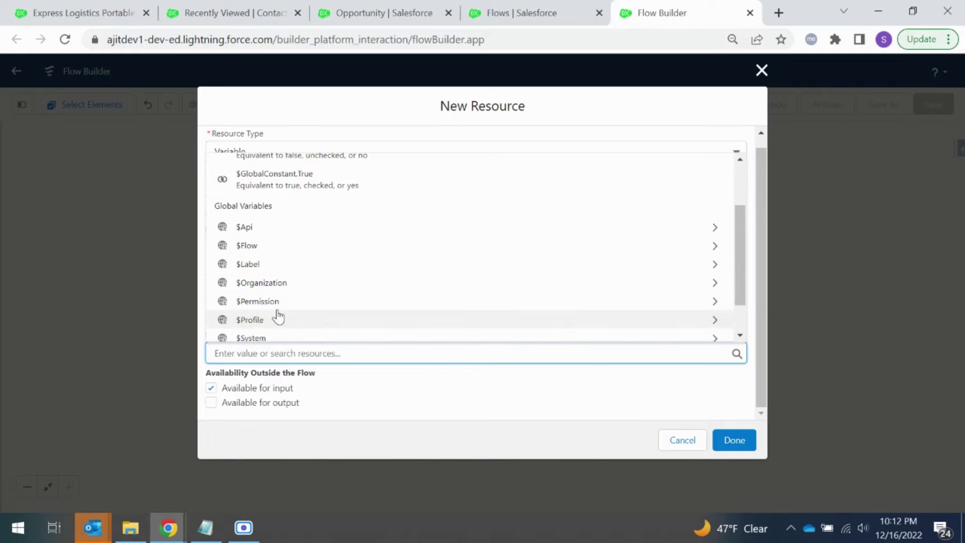
pyautogui.click(281, 245)
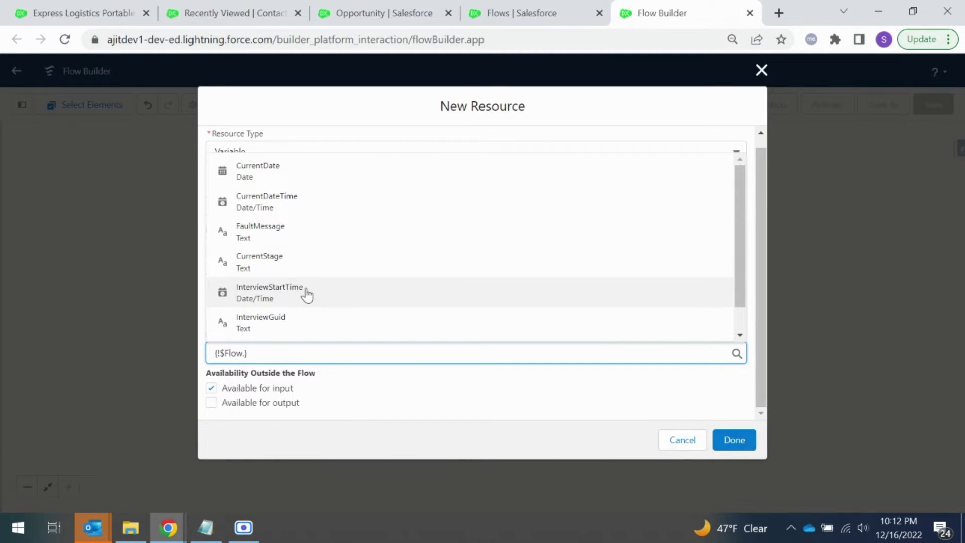
pyautogui.scroll(-1, 307, 301)
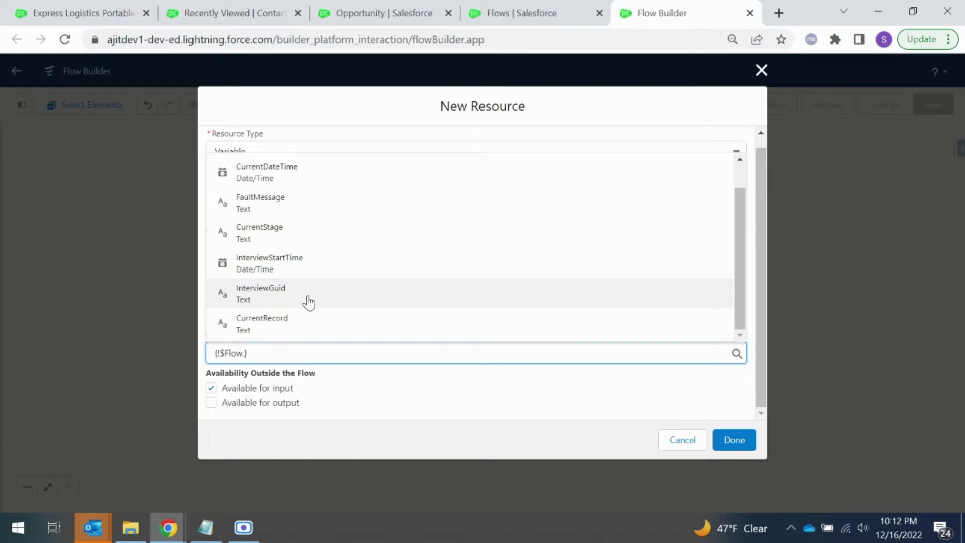
pyautogui.click(279, 325)
pyautogui.click(583, 331)
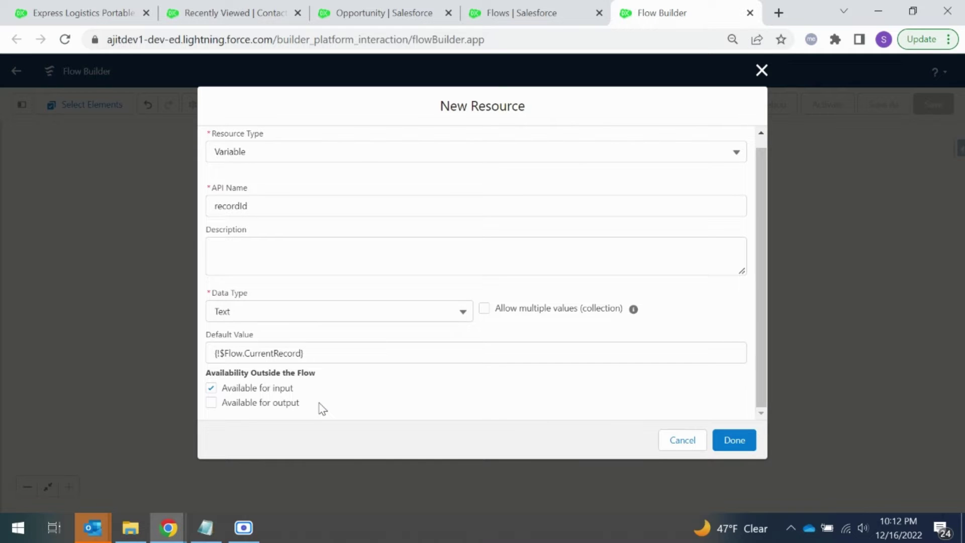
pyautogui.scroll(1, 317, 402)
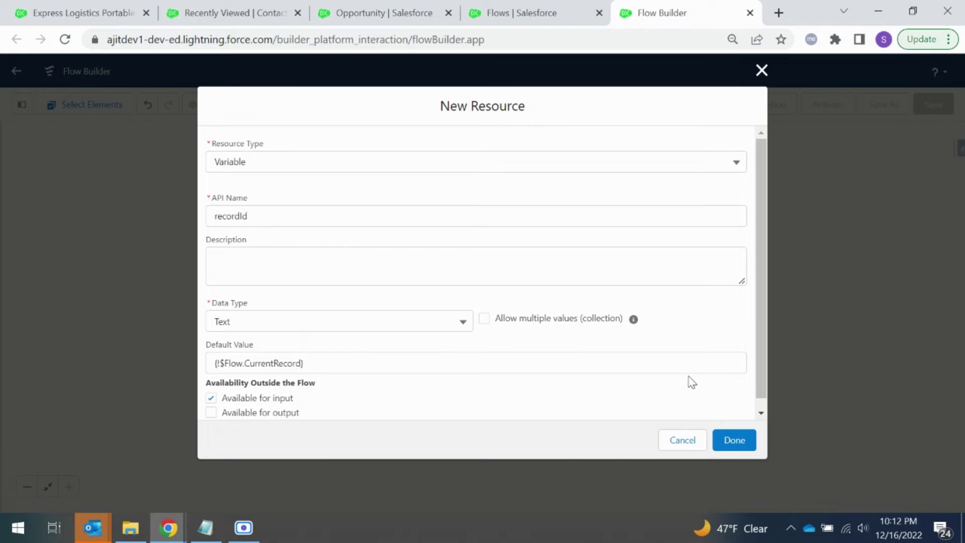
pyautogui.click(734, 439)
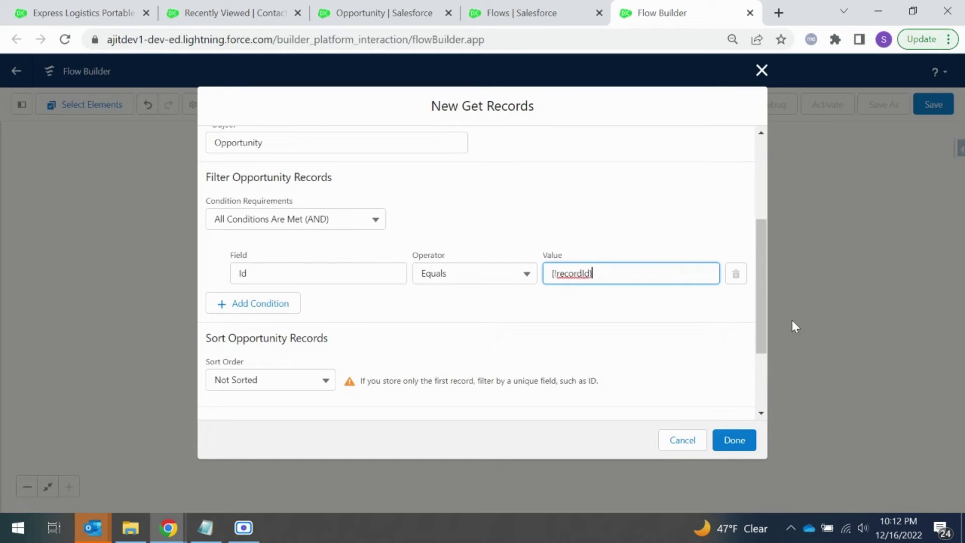
pyautogui.click(646, 316)
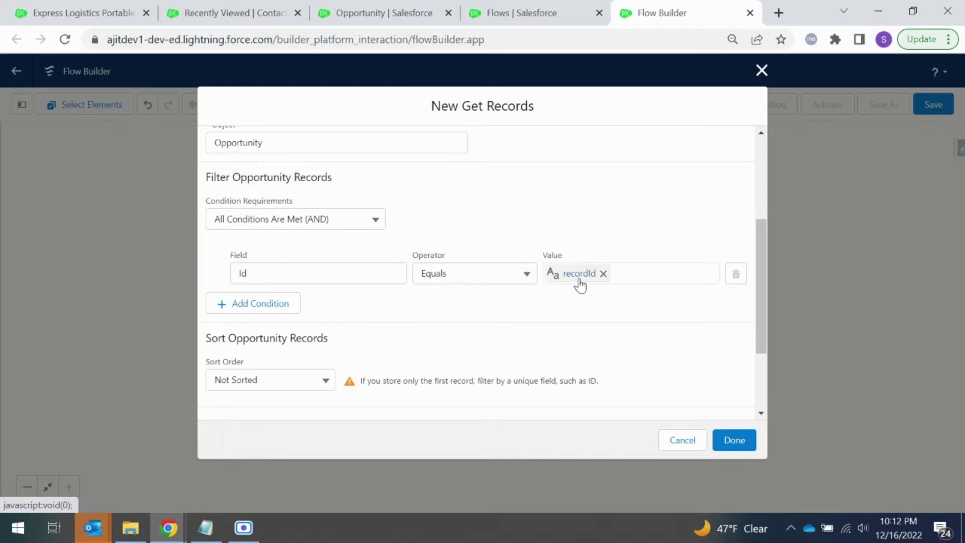
# Complete the Get opp element, storing only the first record and all its fields automatically.
pyautogui.scroll(-2, 598, 402)
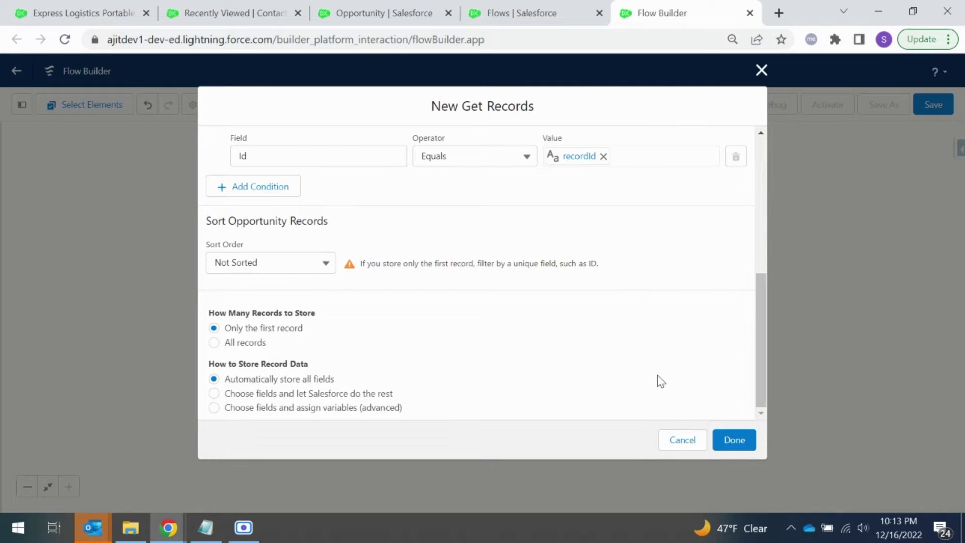
pyautogui.scroll(3, 659, 381)
pyautogui.click(738, 443)
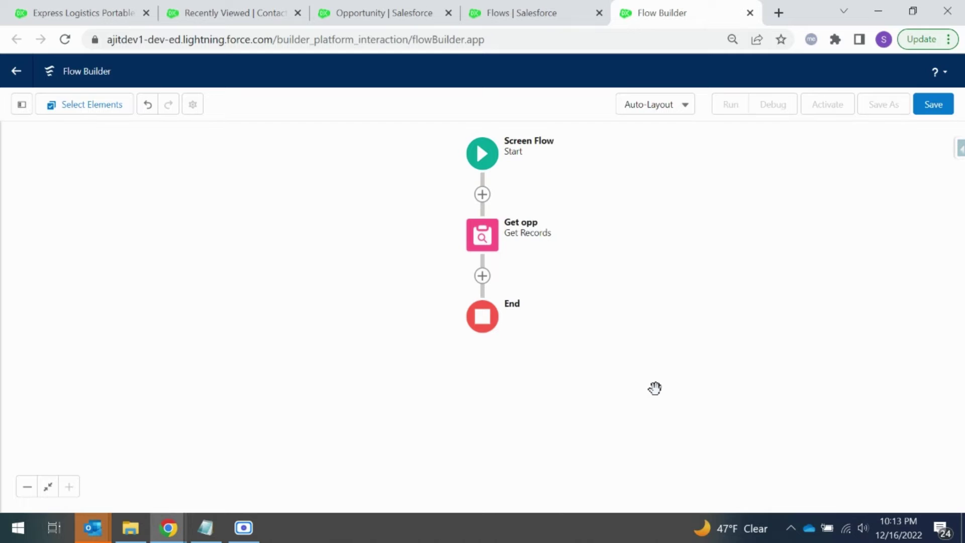
# Add a Get Records element after Get opp and label it Get Contacts.
pyautogui.click(482, 275)
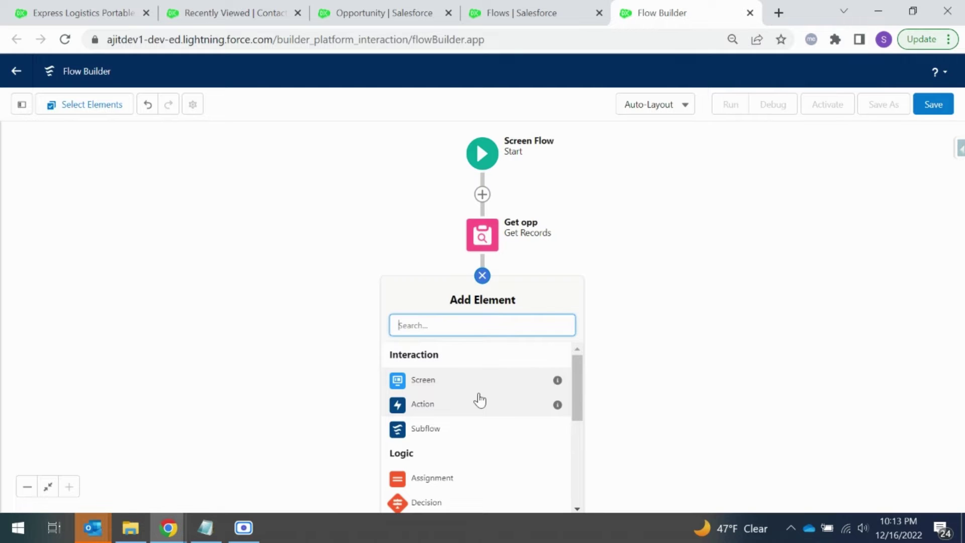
pyautogui.scroll(-4, 477, 399)
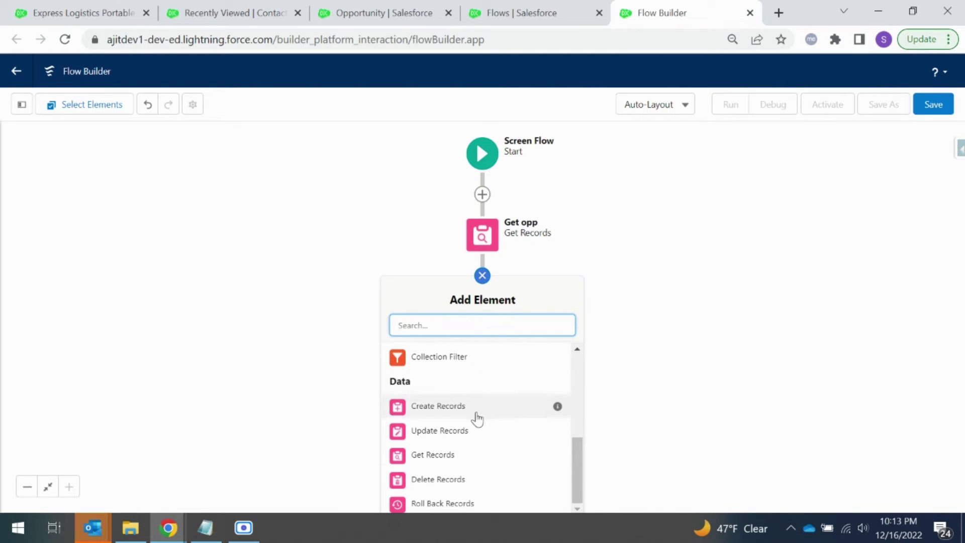
pyautogui.click(456, 452)
pyautogui.write('Contacts')
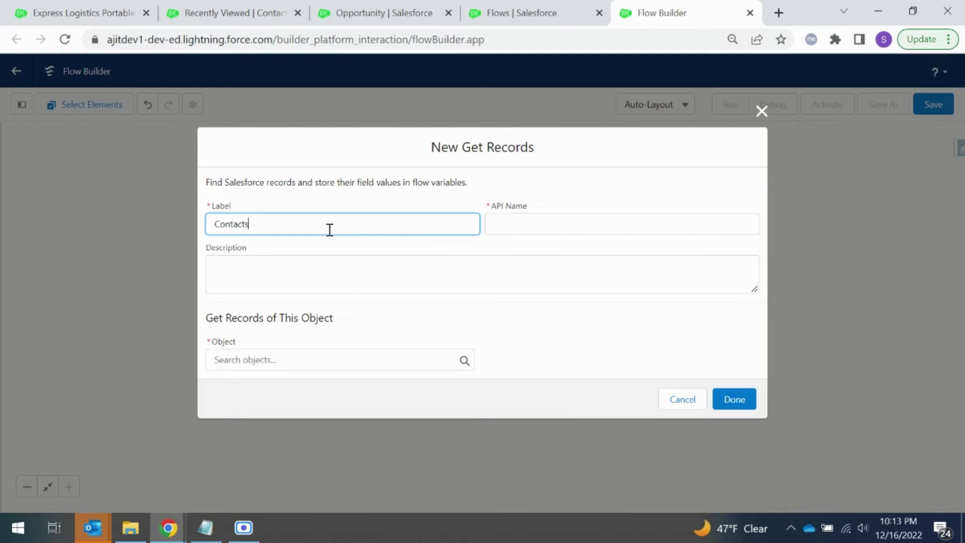
pyautogui.click(217, 230)
pyautogui.write('Get')
pyautogui.click(357, 288)
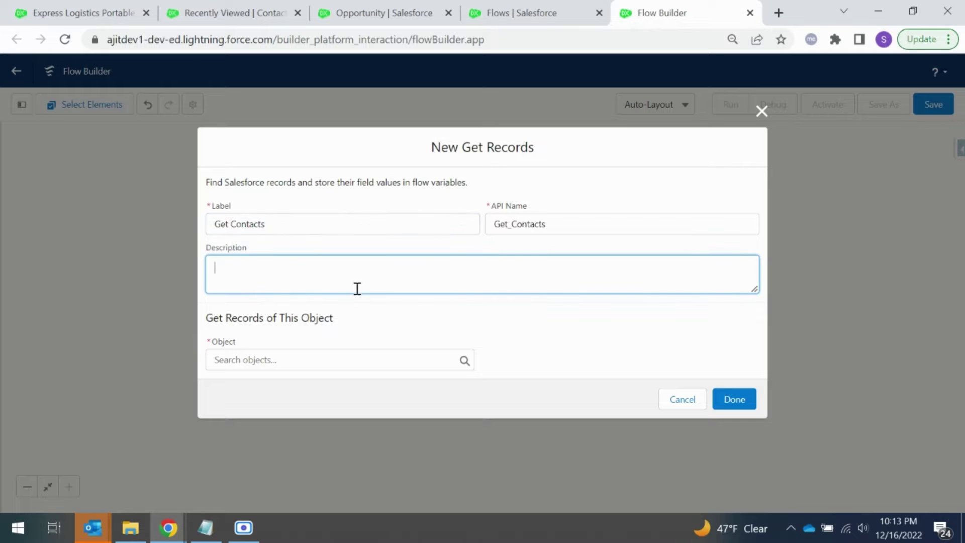
# Choose Contact as the object whose records the Get Contacts element retrieves.
pyautogui.click(349, 361)
pyautogui.write('cont')
pyautogui.click(301, 270)
# Filter the contacts where AccountId equals the AccountId of the Opportunity from Get_opp.
pyautogui.scroll(-3, 335, 341)
pyautogui.scroll(1, 308, 366)
pyautogui.click(309, 373)
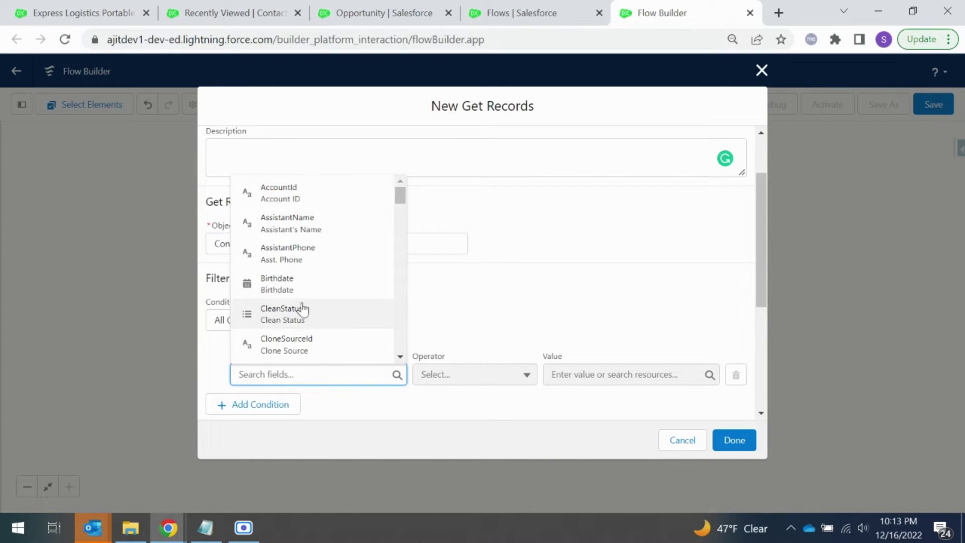
pyautogui.click(322, 199)
pyautogui.click(514, 340)
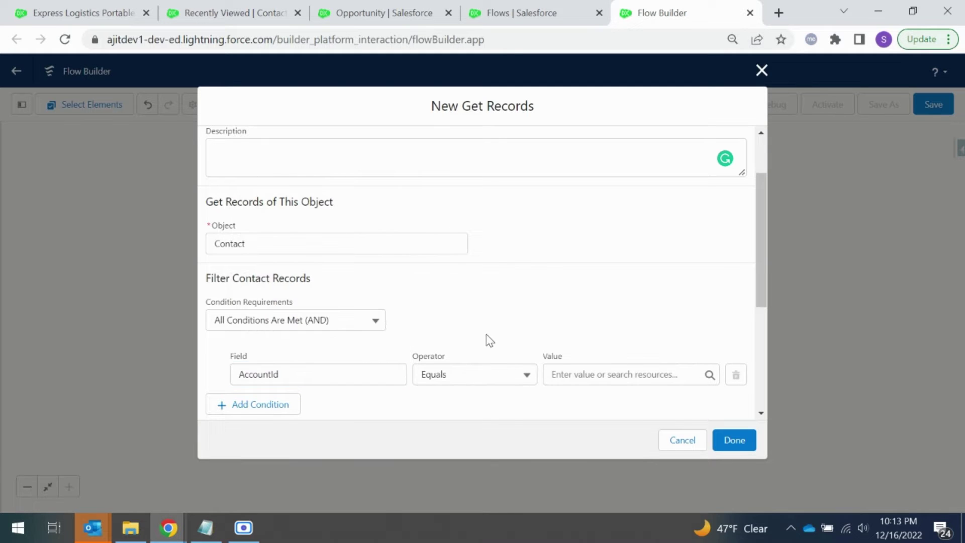
pyautogui.click(575, 375)
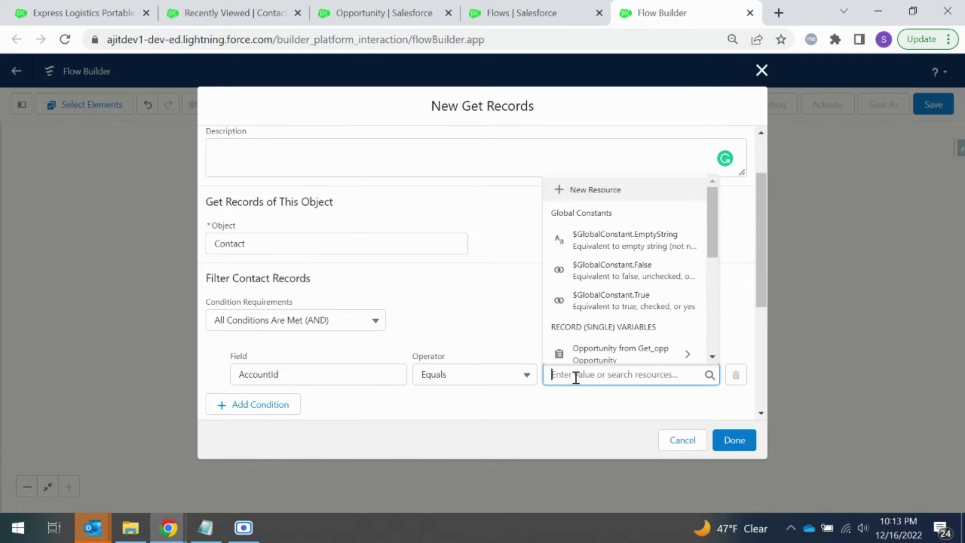
pyautogui.scroll(-2, 595, 356)
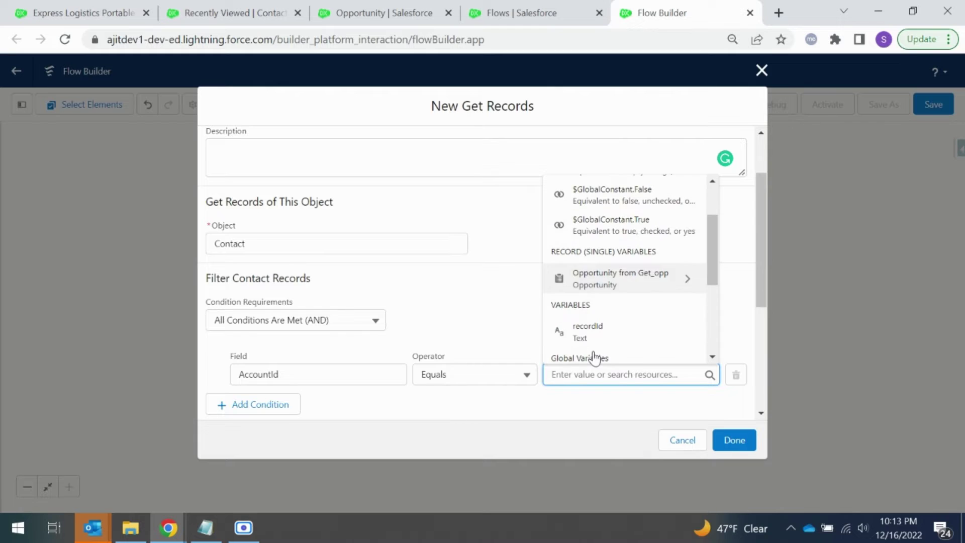
pyautogui.click(605, 275)
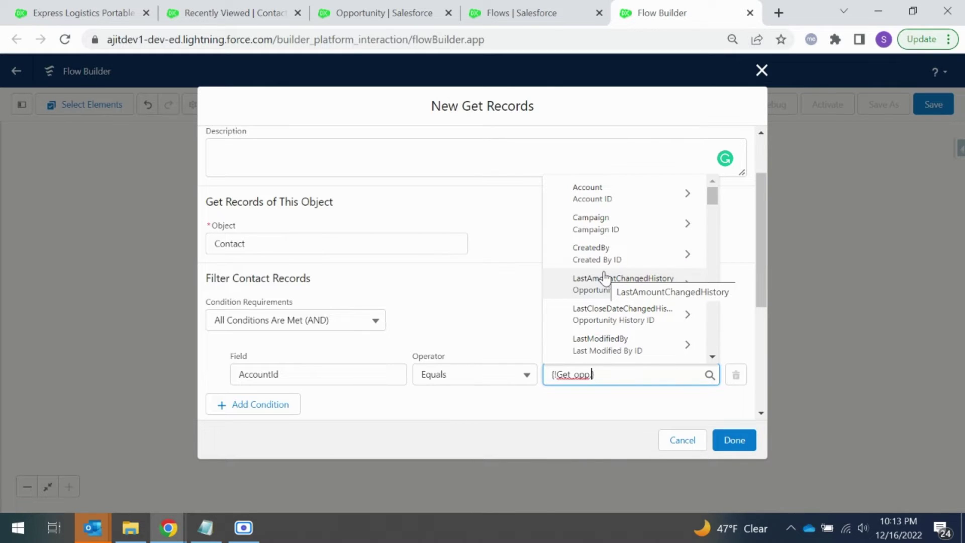
pyautogui.scroll(-2, 628, 306)
pyautogui.write('.acc')
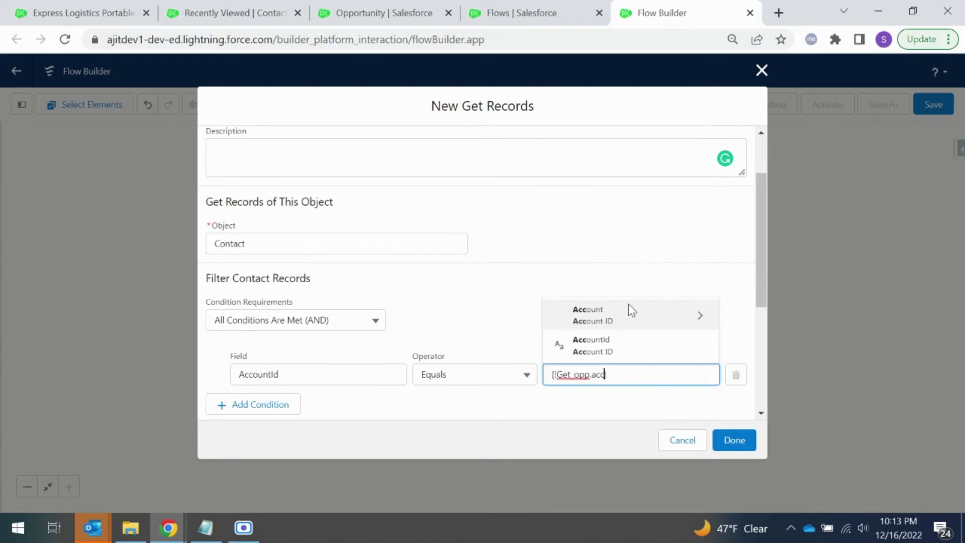
pyautogui.click(638, 344)
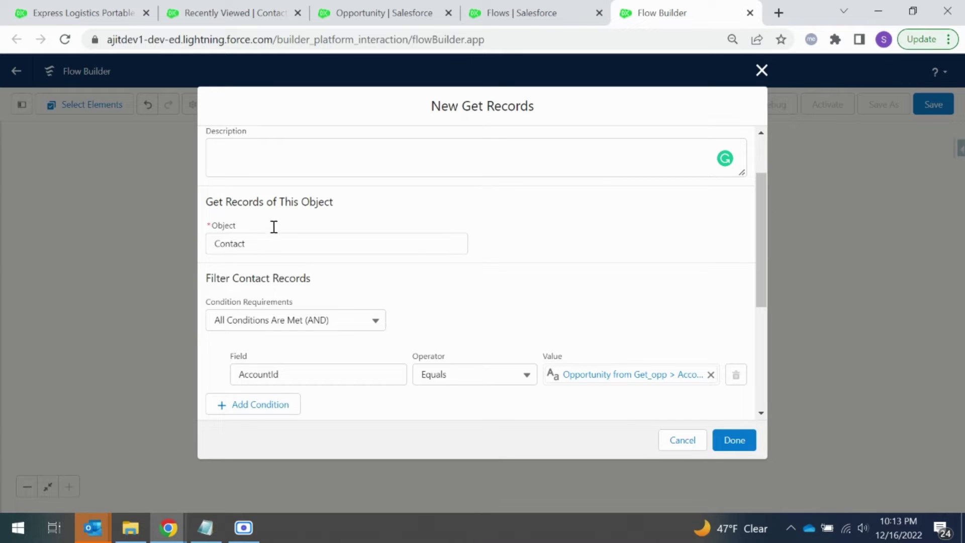
pyautogui.scroll(-5, 465, 399)
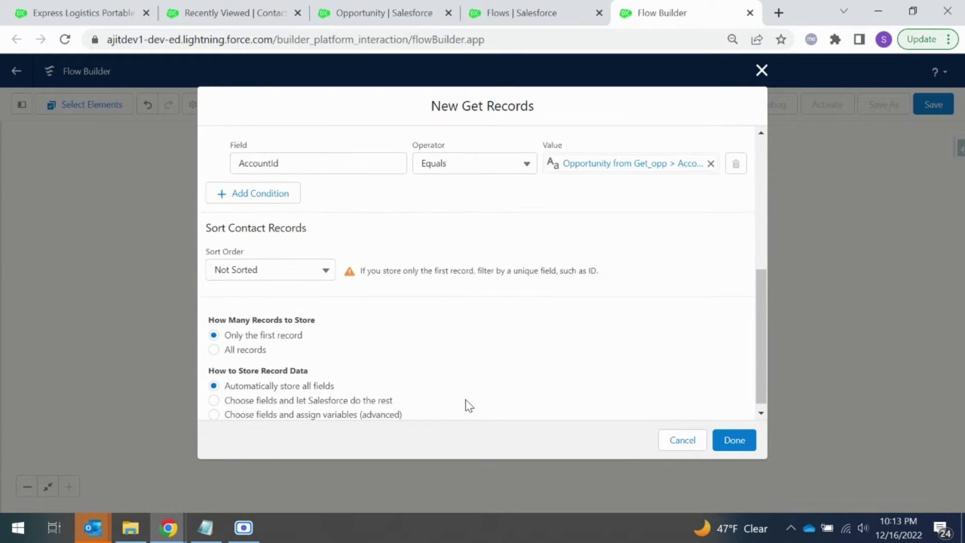
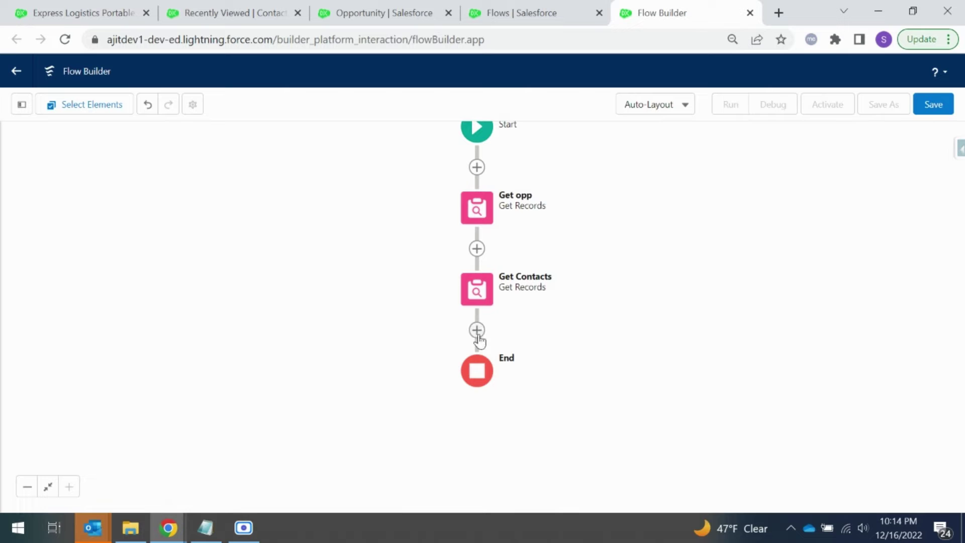
# Add a Screen element after Get Contacts and label it Related Contact List.
pyautogui.click(478, 332)
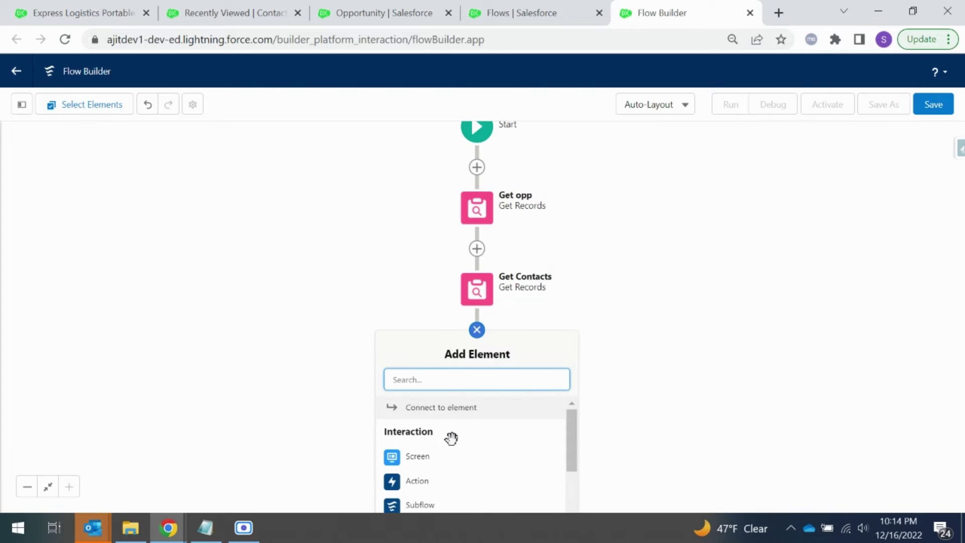
pyautogui.click(450, 456)
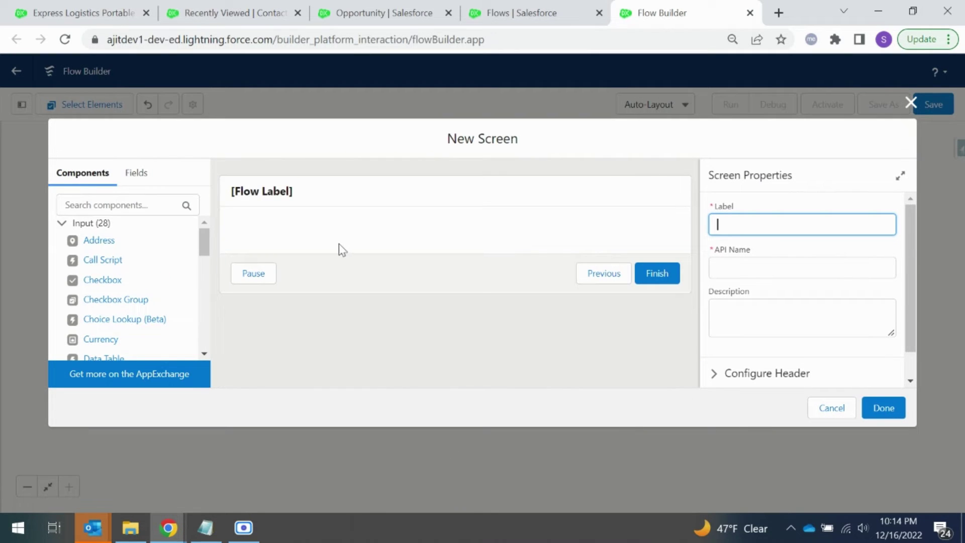
pyautogui.click(315, 202)
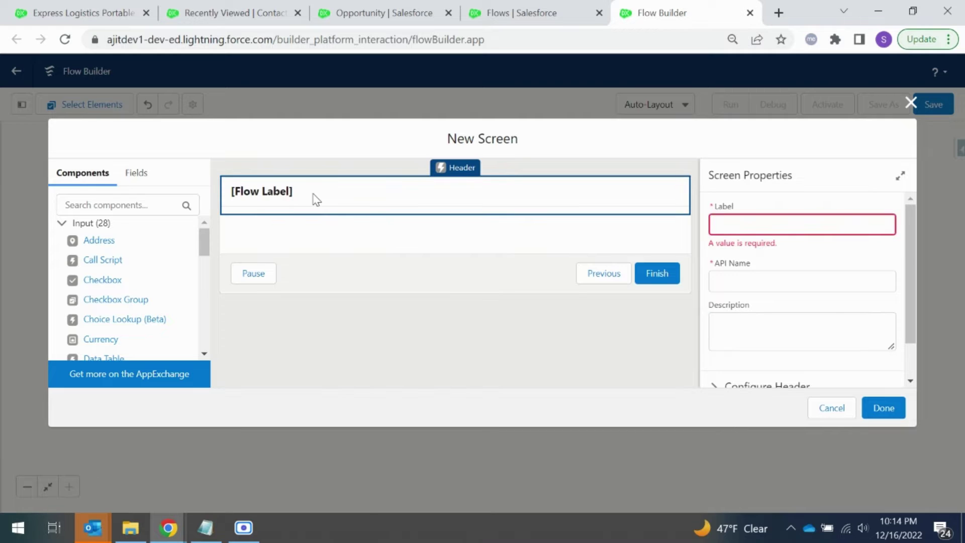
pyautogui.click(769, 225)
pyautogui.write('R')
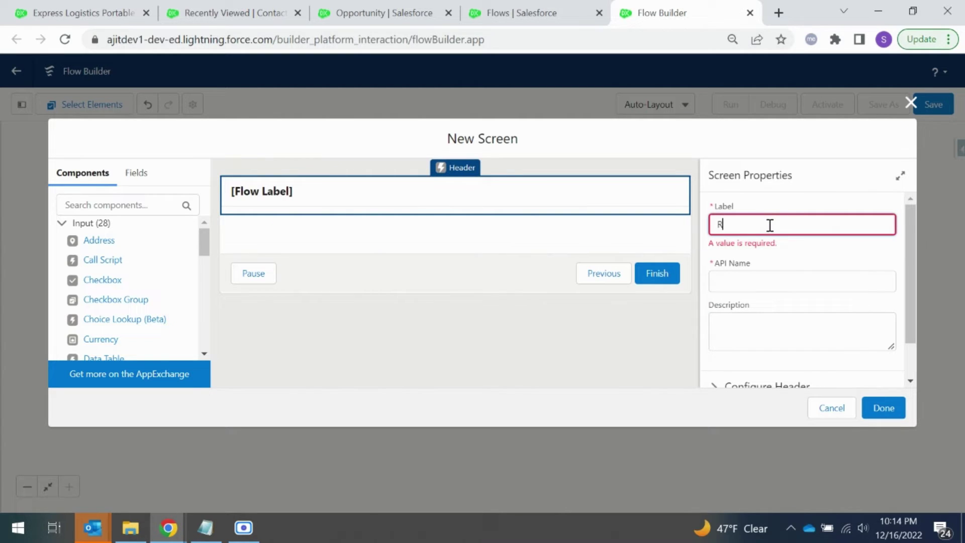
pyautogui.write('elated Contact List')
pyautogui.click(818, 250)
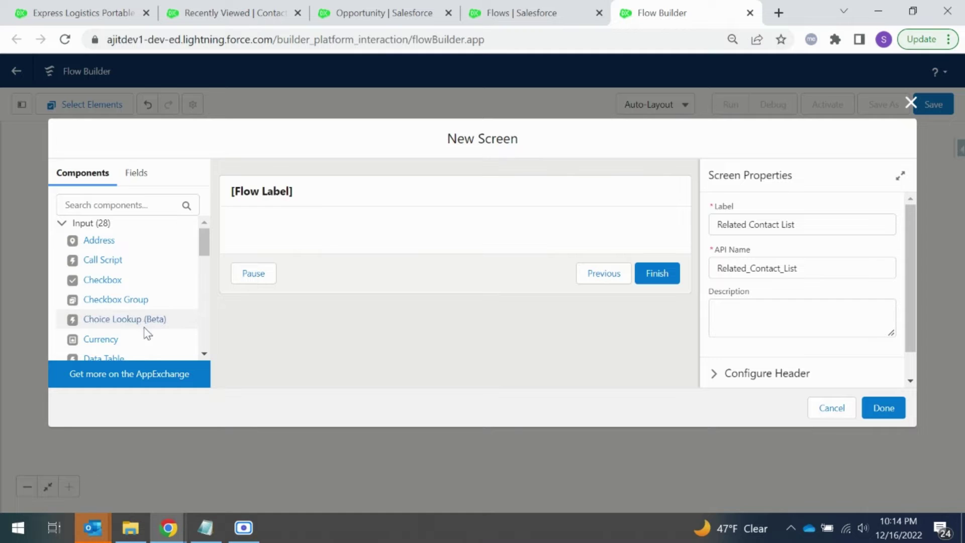
# Add a Data Table component with API name Lsit_of_contacts to the screen and use its label as the table title.
pyautogui.scroll(-2, 141, 329)
pyautogui.click(105, 284)
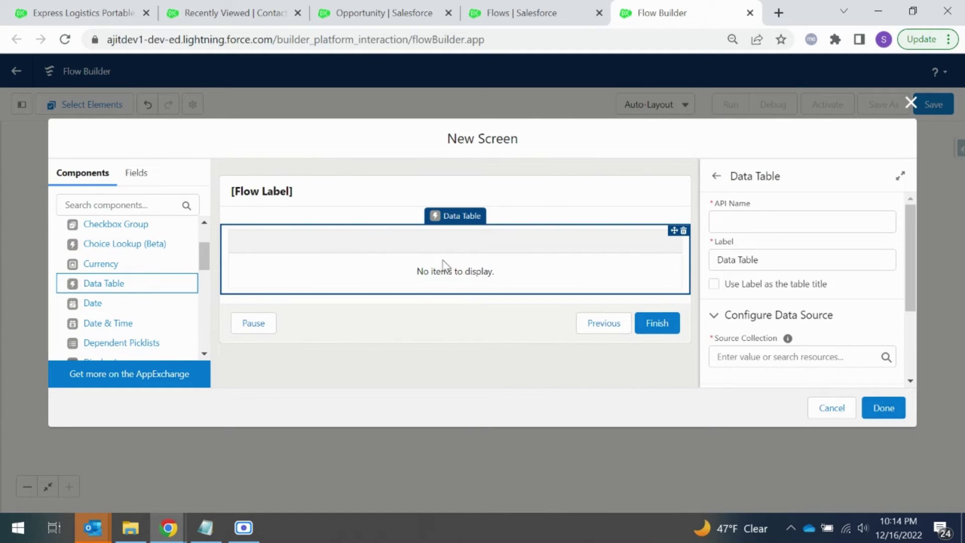
pyautogui.click(756, 221)
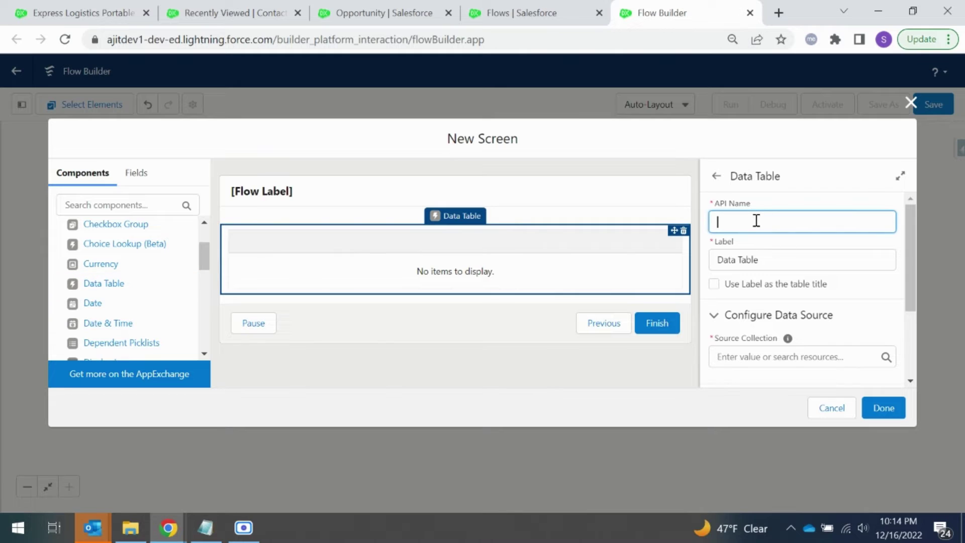
pyautogui.write('Lsit_ of_contacts')
pyautogui.click(820, 248)
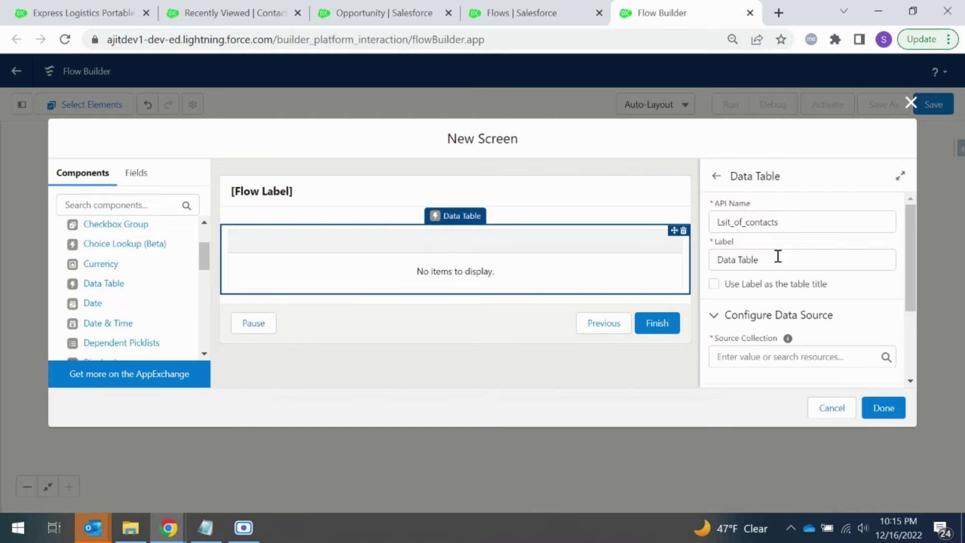
pyautogui.click(713, 286)
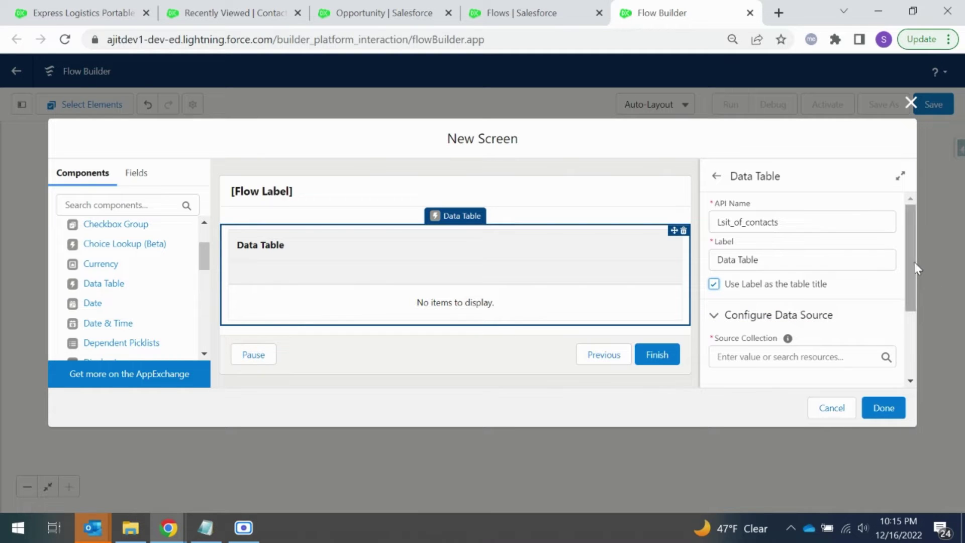
# Set the data table's source collection to Contacts from Get_Contacts.
pyautogui.moveTo(914, 261); pyautogui.dragTo(903, 291)
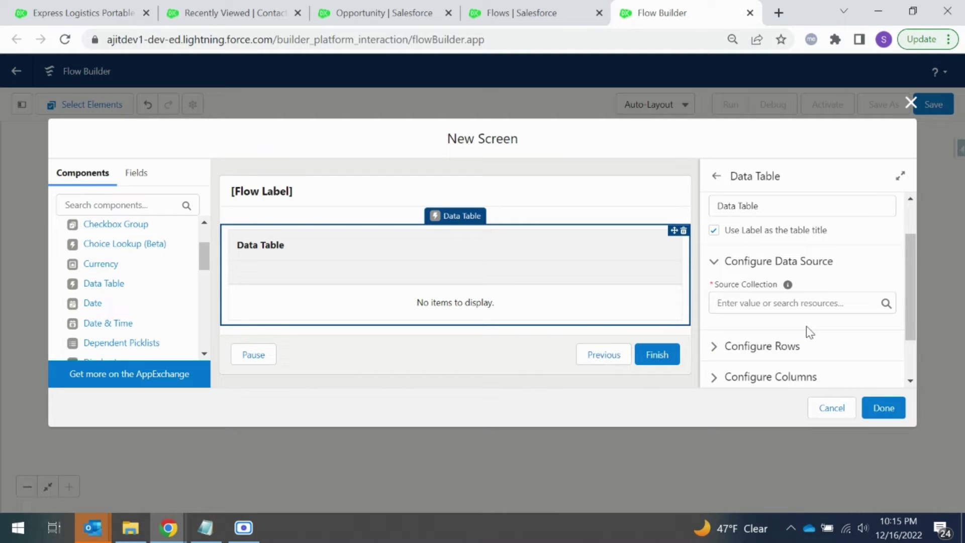
pyautogui.click(796, 302)
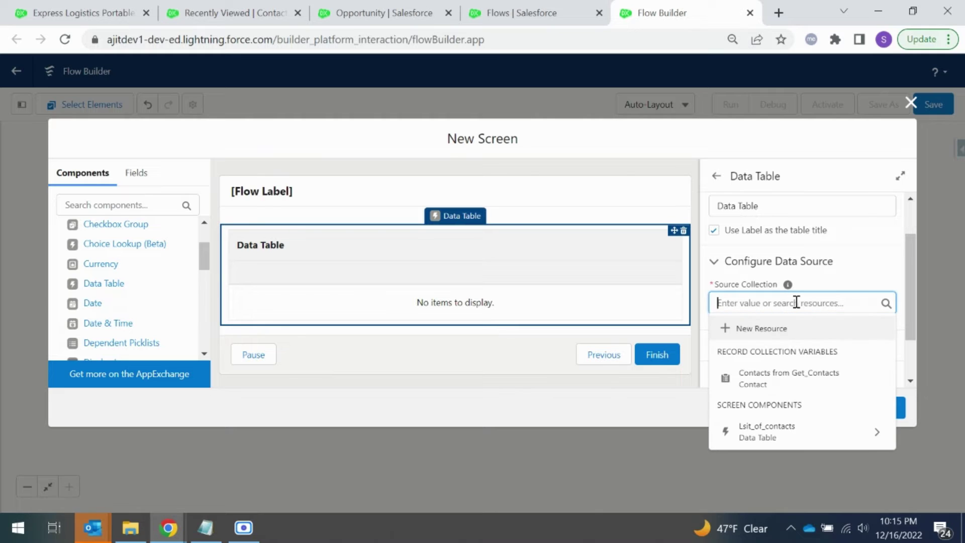
pyautogui.click(763, 387)
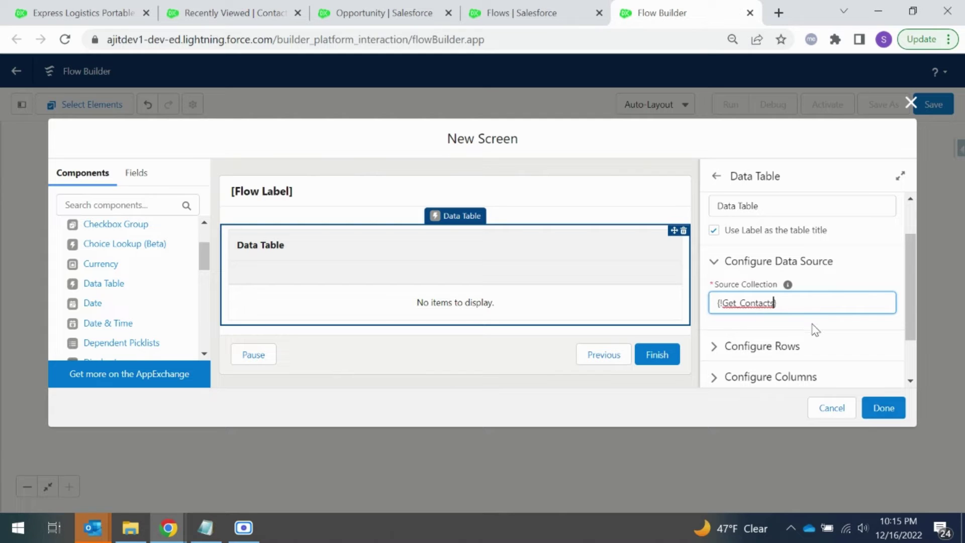
pyautogui.click(787, 331)
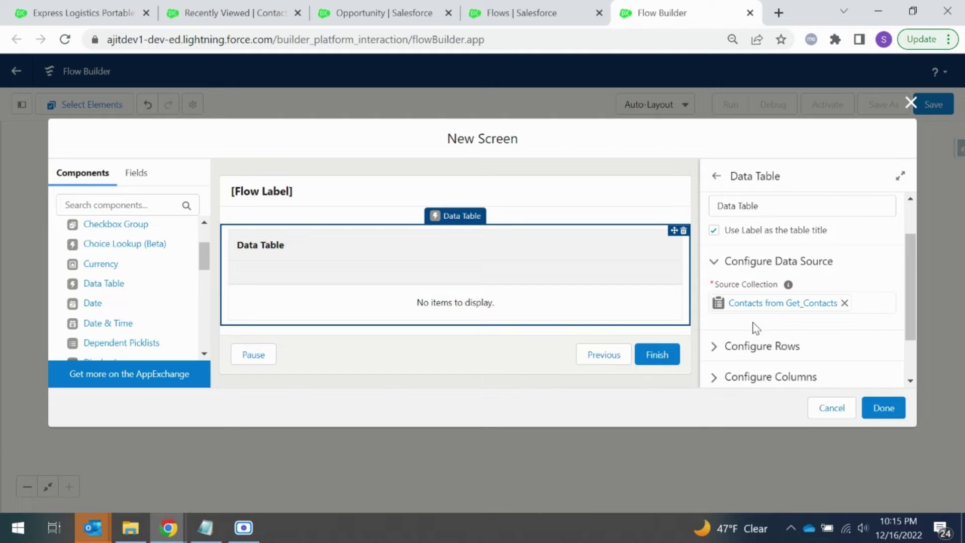
# Open the row configuration settings of the data table.
pyautogui.moveTo(909, 294); pyautogui.dragTo(908, 341)
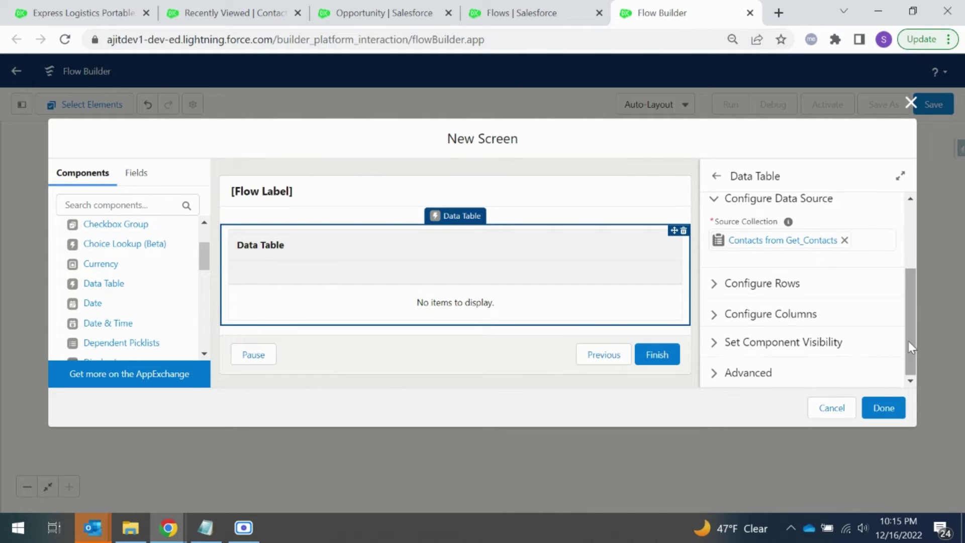
pyautogui.click(715, 285)
pyautogui.moveTo(907, 288); pyautogui.dragTo(910, 315)
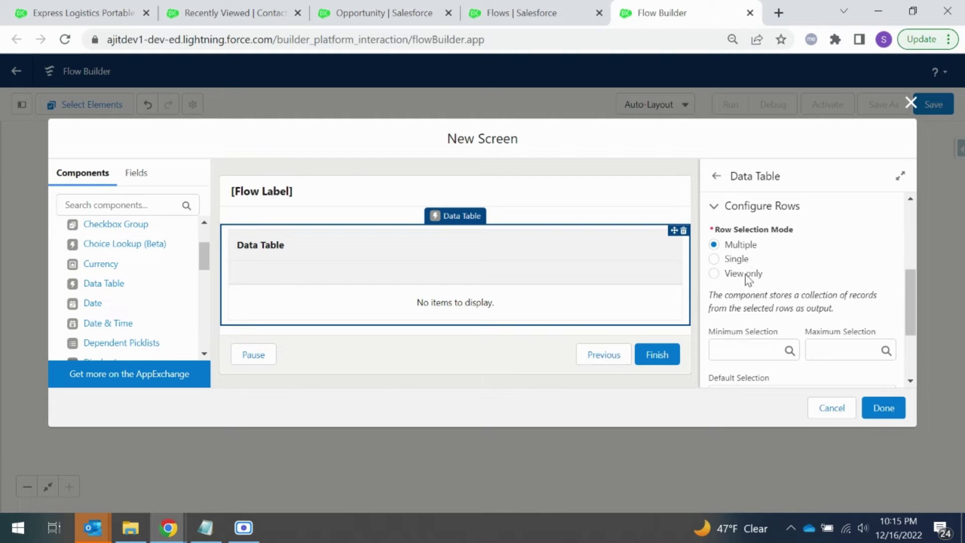
# Limit the data table's multiple row selection to a minimum of 1 and a maximum of 5.
pyautogui.scroll(-2, 744, 318)
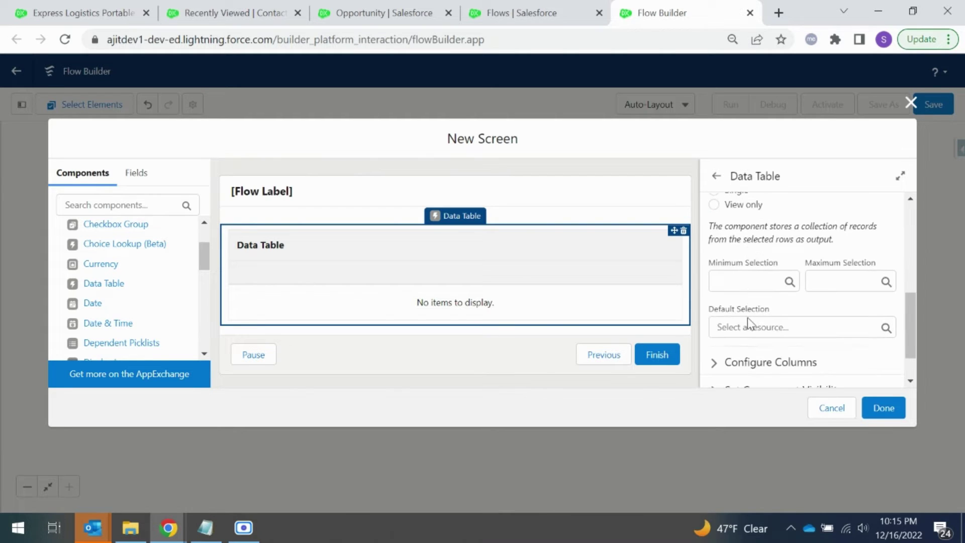
pyautogui.click(750, 275)
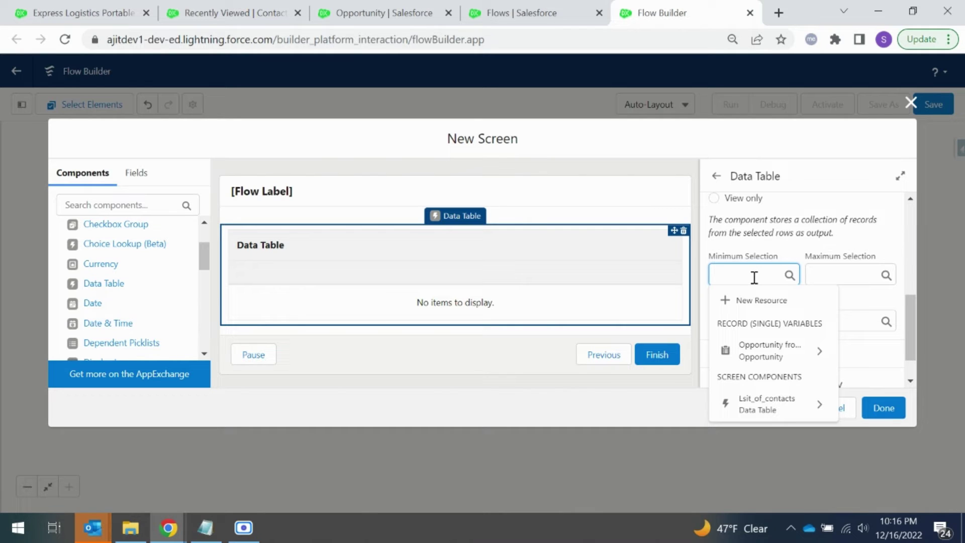
pyautogui.write('1')
pyautogui.click(828, 269)
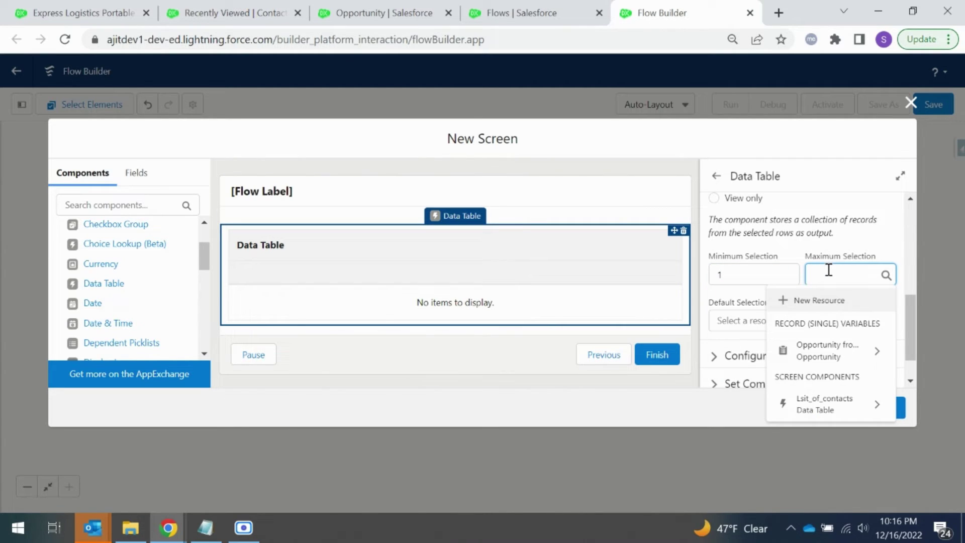
pyautogui.write('5')
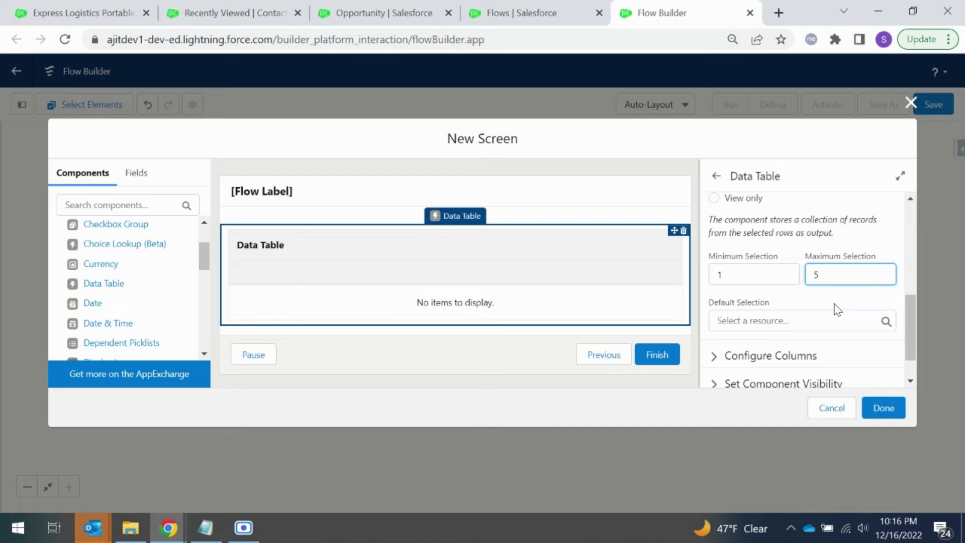
# Set the data table's row selection mode to Single.
pyautogui.scroll(3, 835, 309)
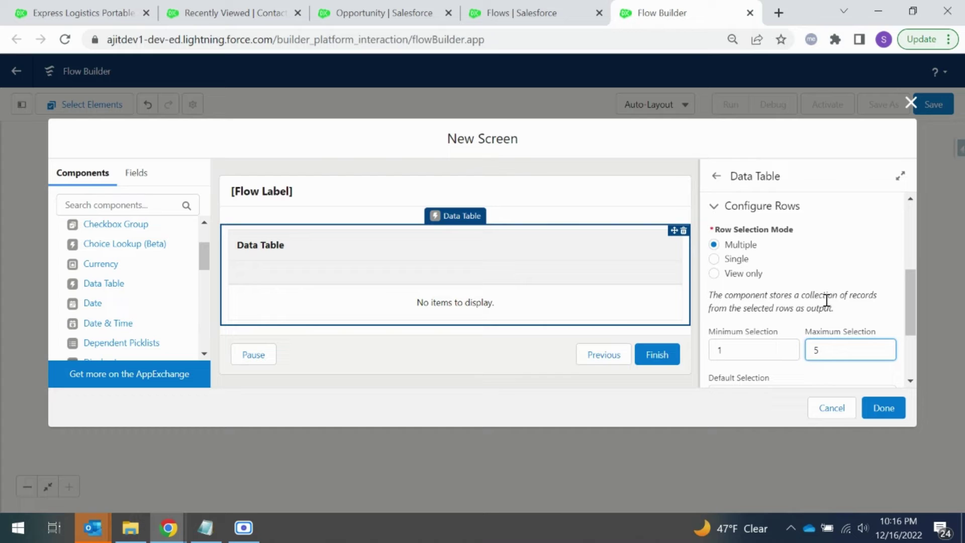
pyautogui.click(714, 257)
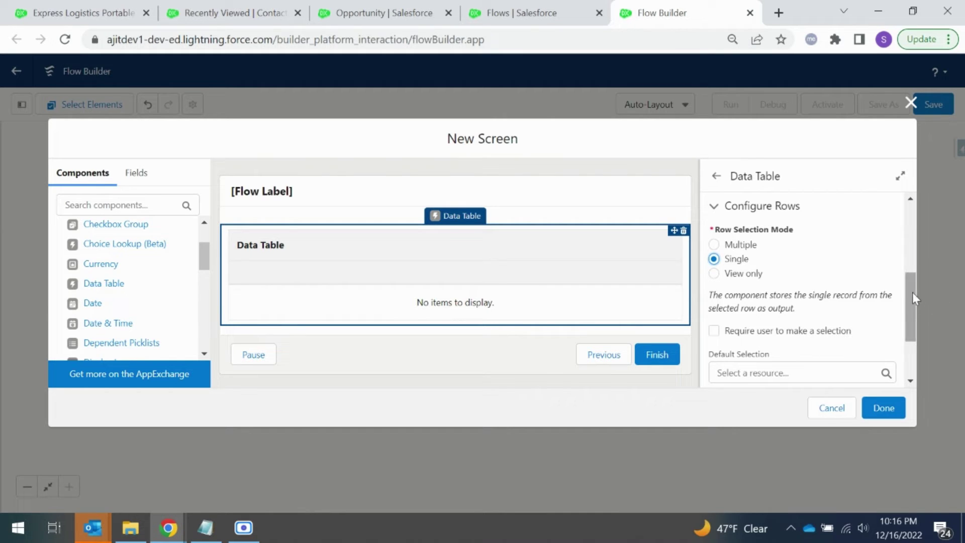
pyautogui.moveTo(912, 292); pyautogui.dragTo(913, 328)
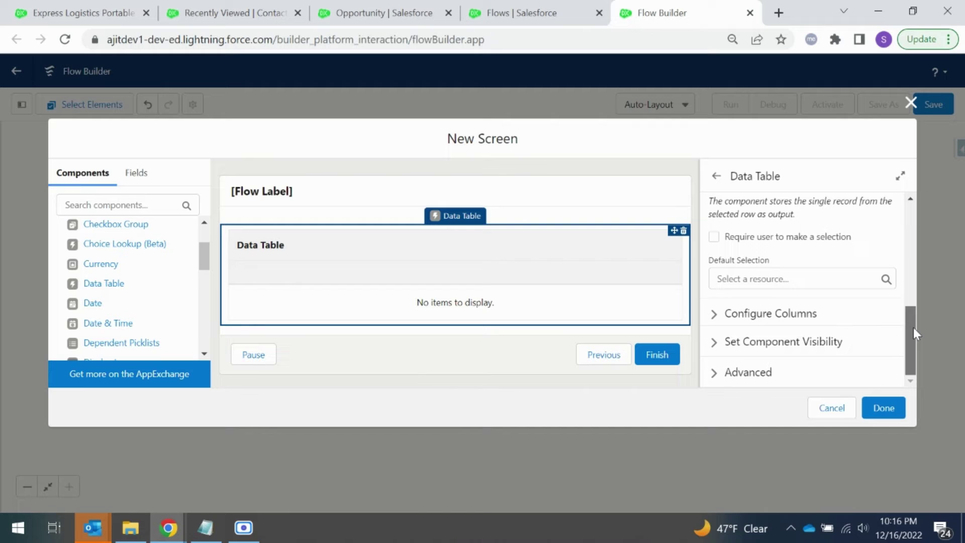
# Require the user to make a selection in the data table.
pyautogui.scroll(3, 750, 290)
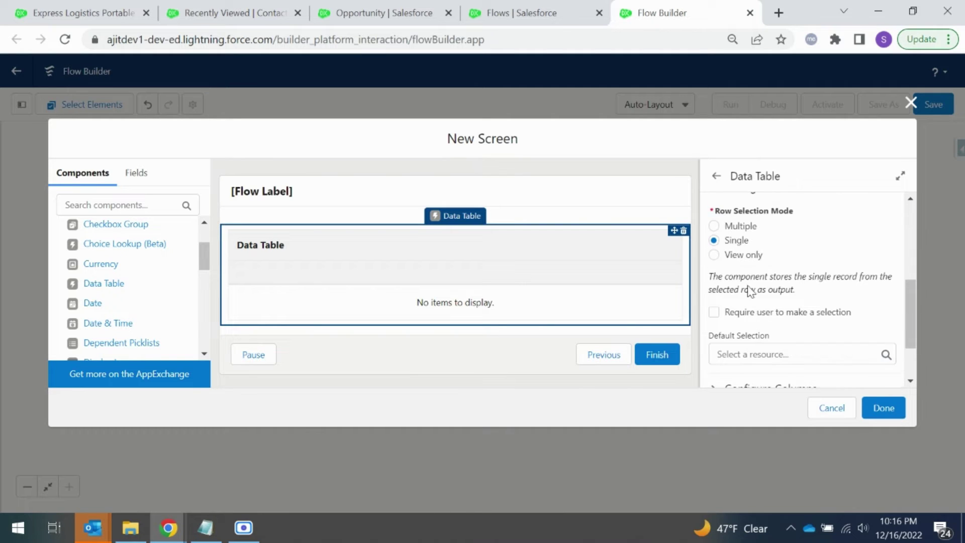
pyautogui.click(713, 311)
# Configure the data table's first column with Name as its source field, keeping the default label and wrapped text.
pyautogui.moveTo(909, 303); pyautogui.dragTo(908, 337)
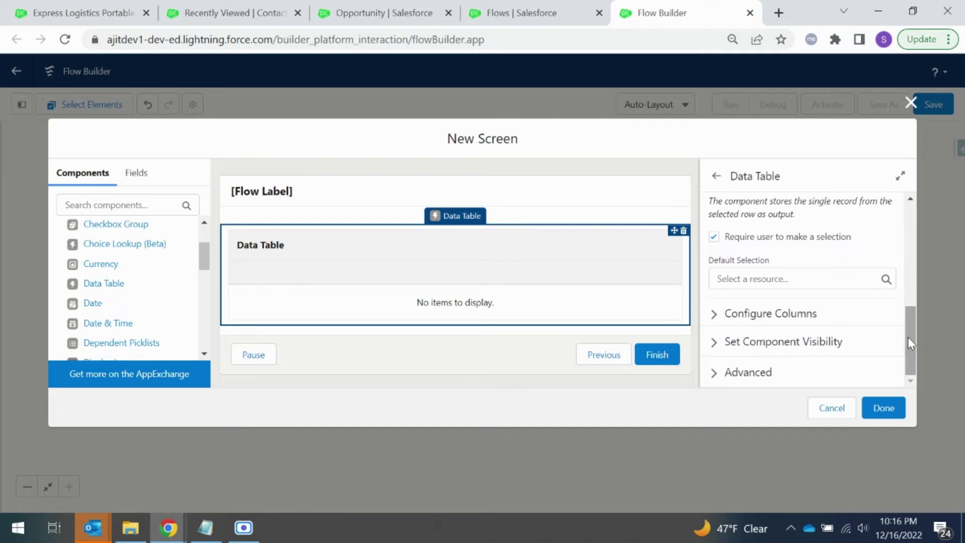
pyautogui.click(716, 314)
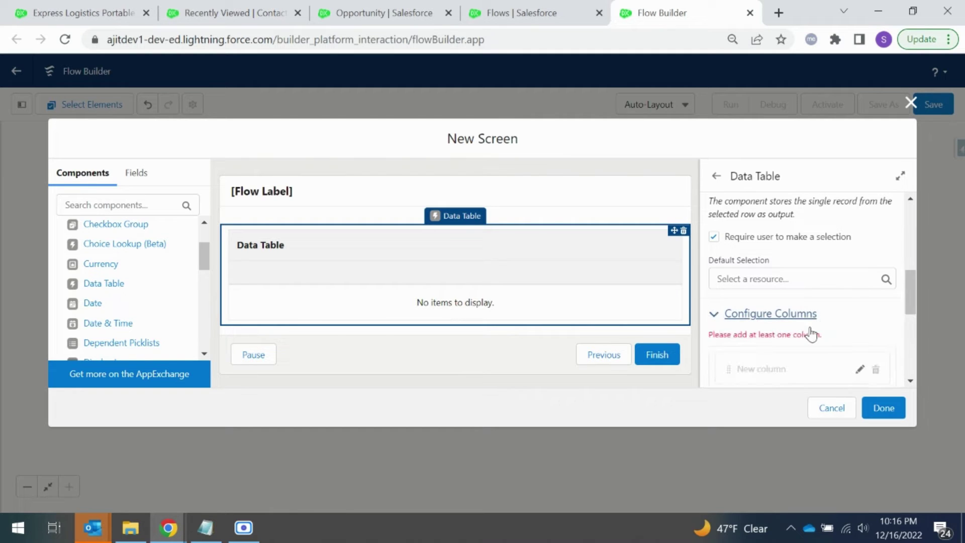
pyautogui.moveTo(909, 290); pyautogui.dragTo(910, 313)
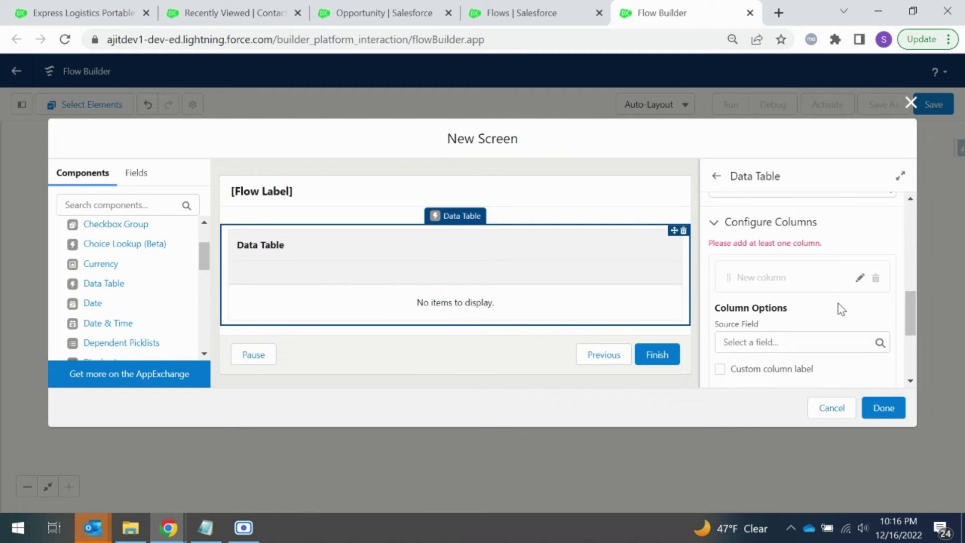
pyautogui.click(789, 339)
pyautogui.write('name')
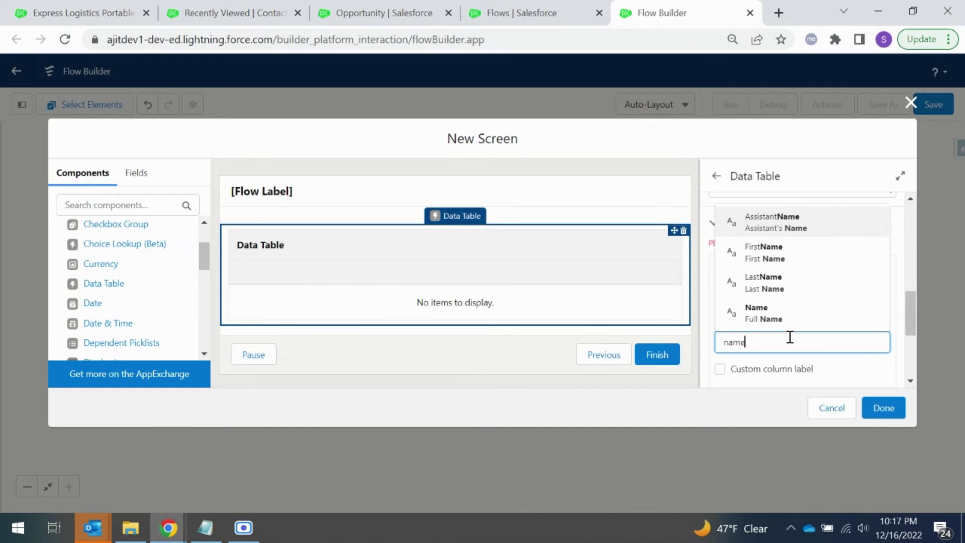
pyautogui.click(774, 322)
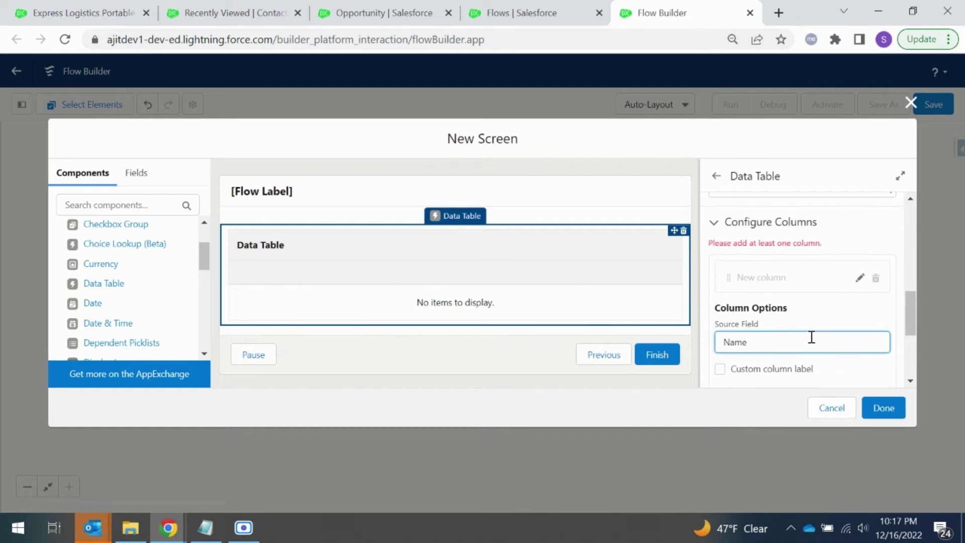
pyautogui.scroll(-2, 779, 347)
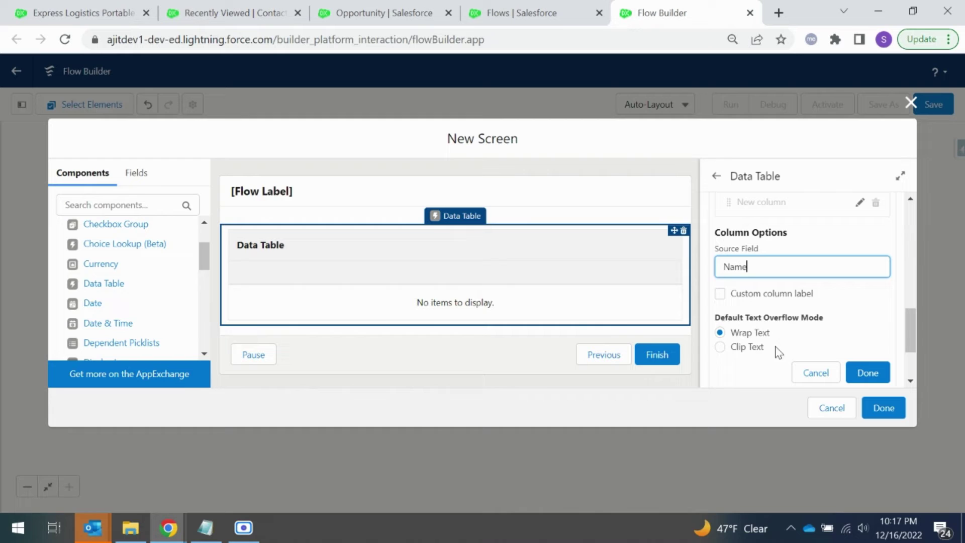
pyautogui.click(720, 294)
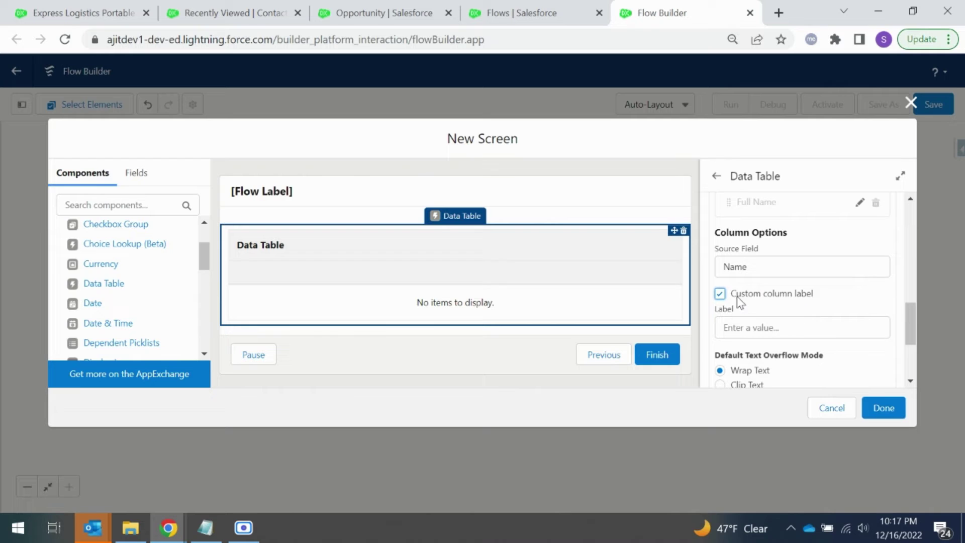
pyautogui.click(720, 293)
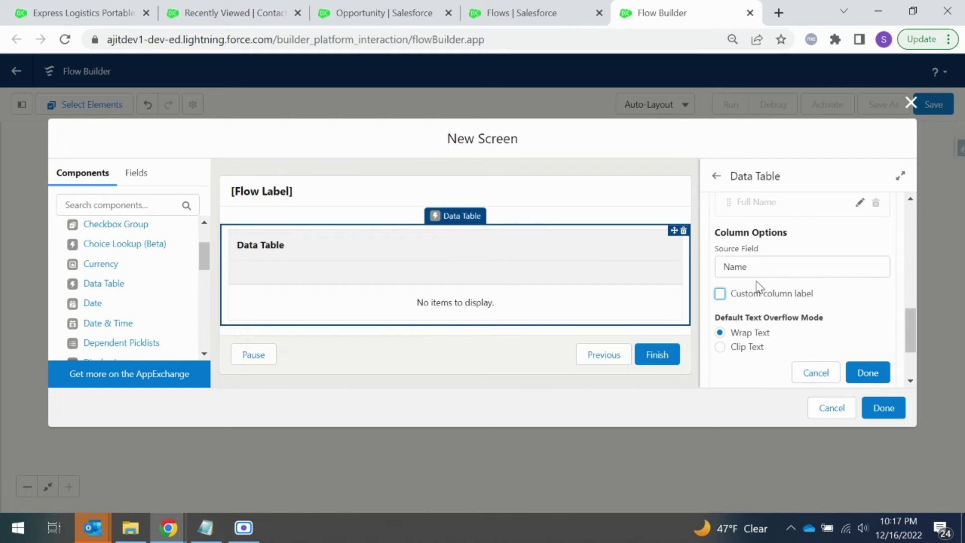
pyautogui.scroll(2, 804, 306)
pyautogui.scroll(-1, 803, 307)
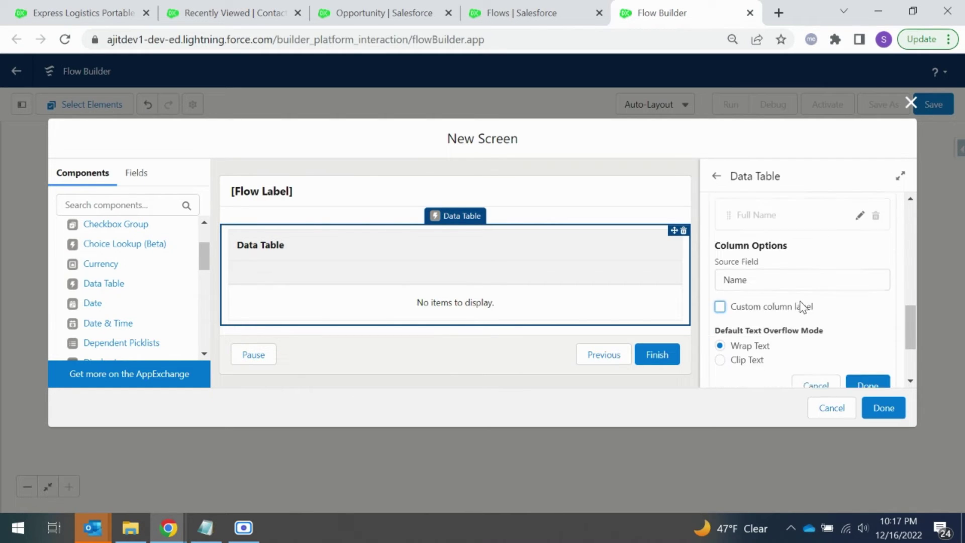
pyautogui.scroll(-1, 804, 321)
pyautogui.click(866, 371)
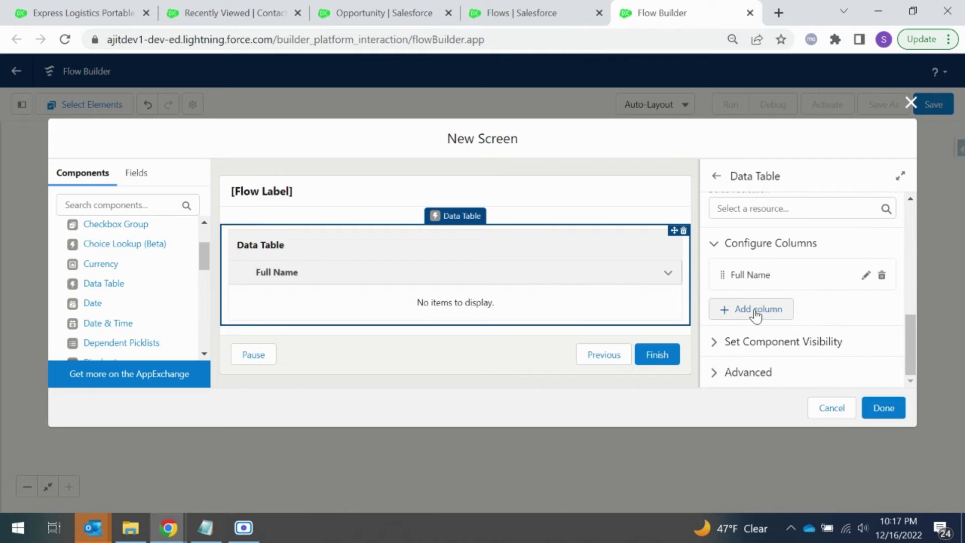
# Add a second column to the data table with Title as its source field.
pyautogui.click(755, 310)
pyautogui.scroll(-2, 781, 347)
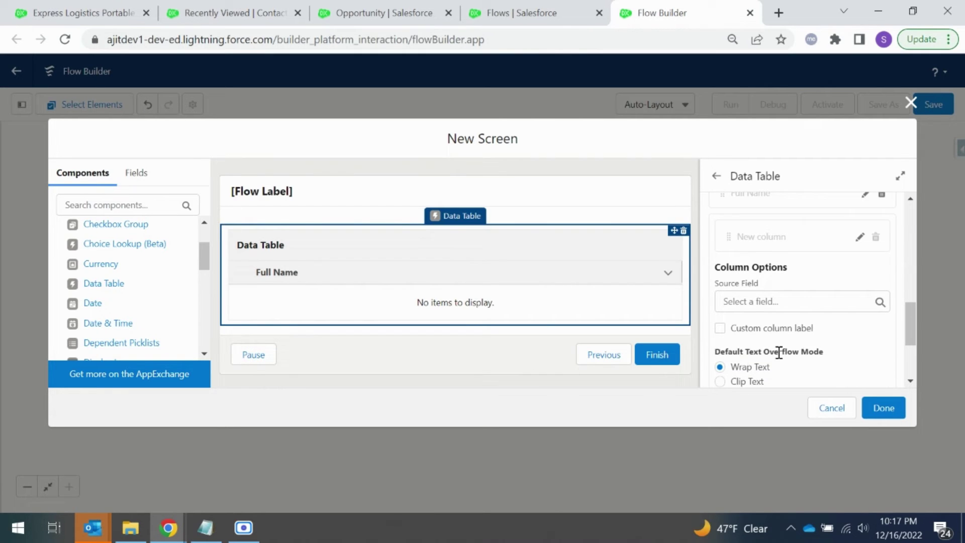
pyautogui.click(759, 303)
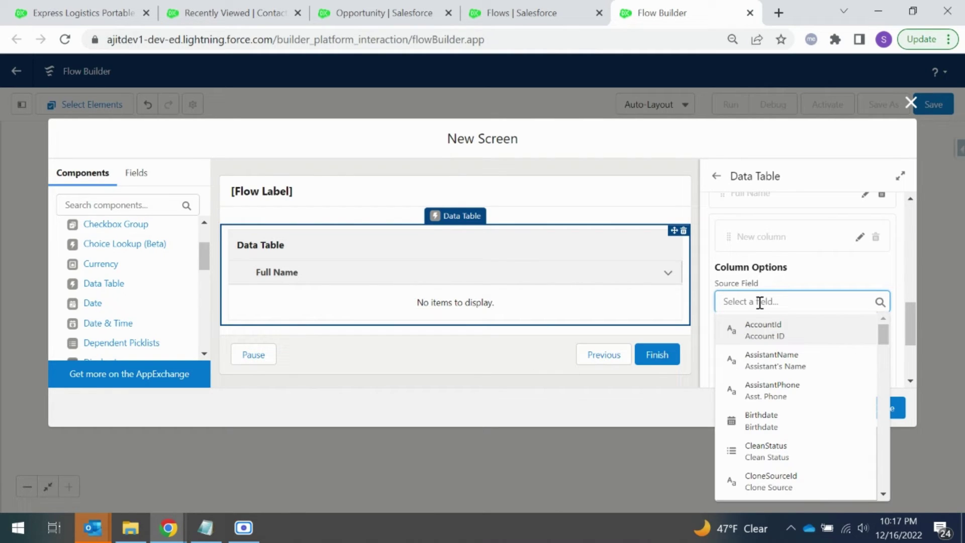
pyautogui.write('title')
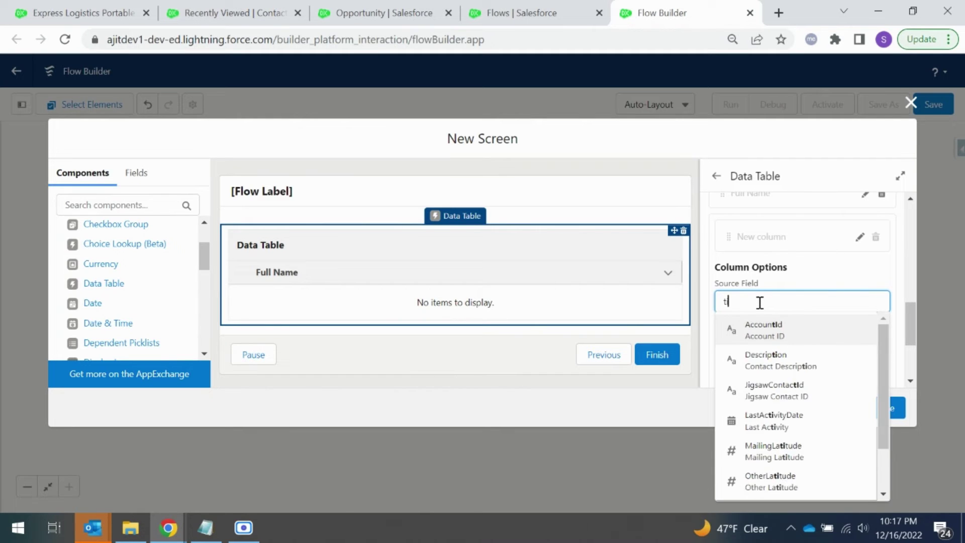
pyautogui.click(787, 335)
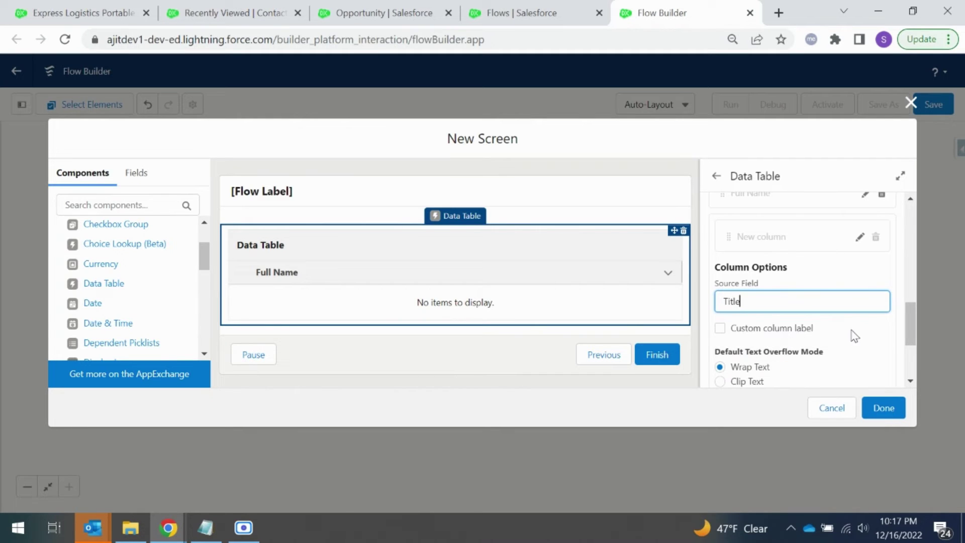
pyautogui.scroll(-2, 860, 352)
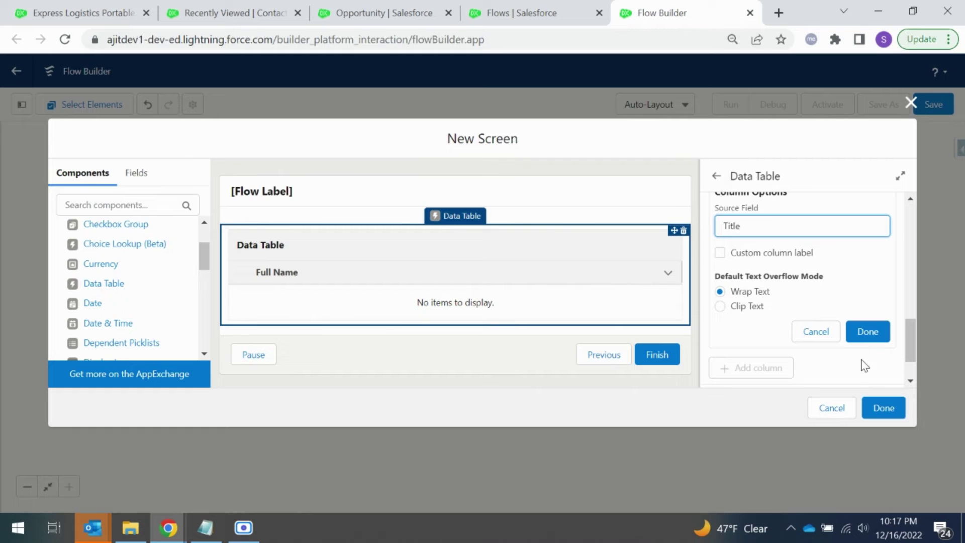
pyautogui.click(868, 332)
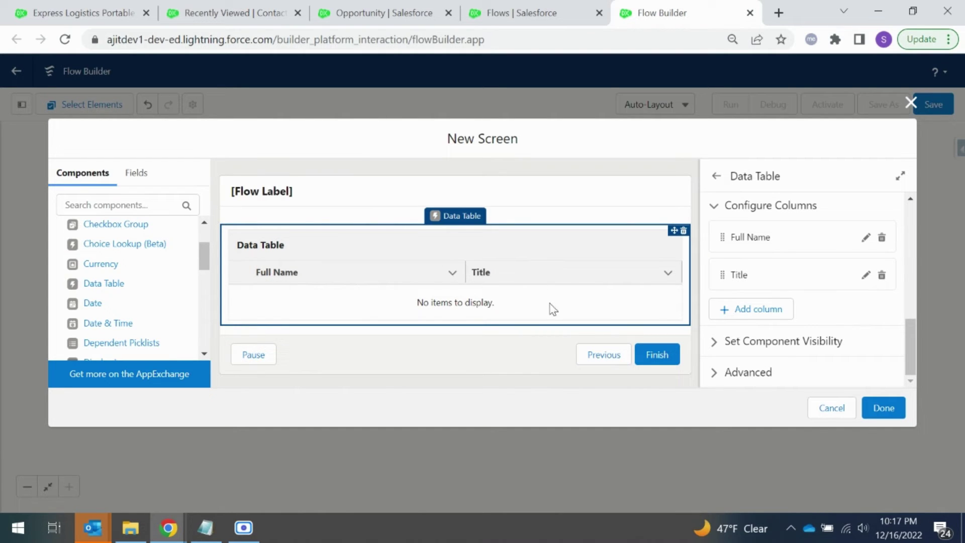
# Add a third column to the data table with Email as its source field.
pyautogui.click(757, 309)
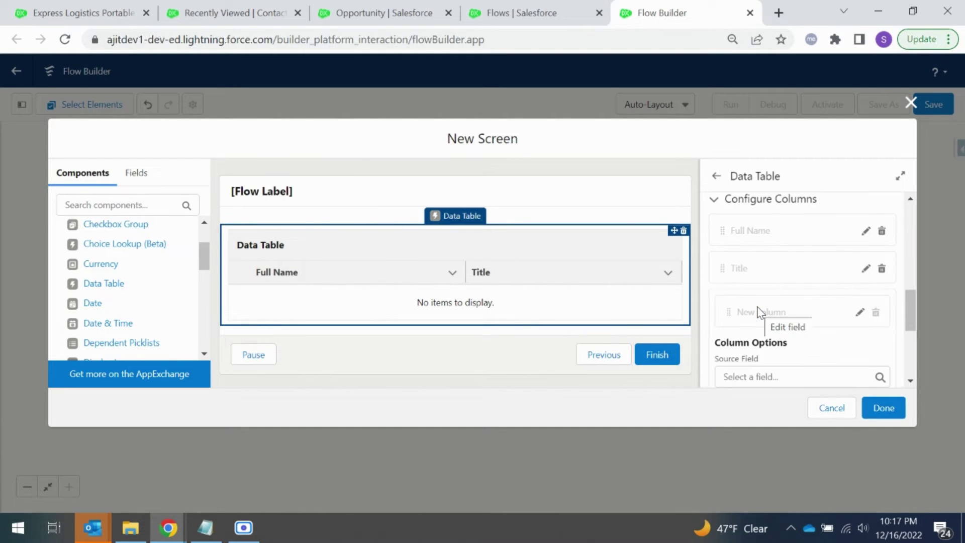
pyautogui.scroll(-2, 761, 322)
pyautogui.click(768, 300)
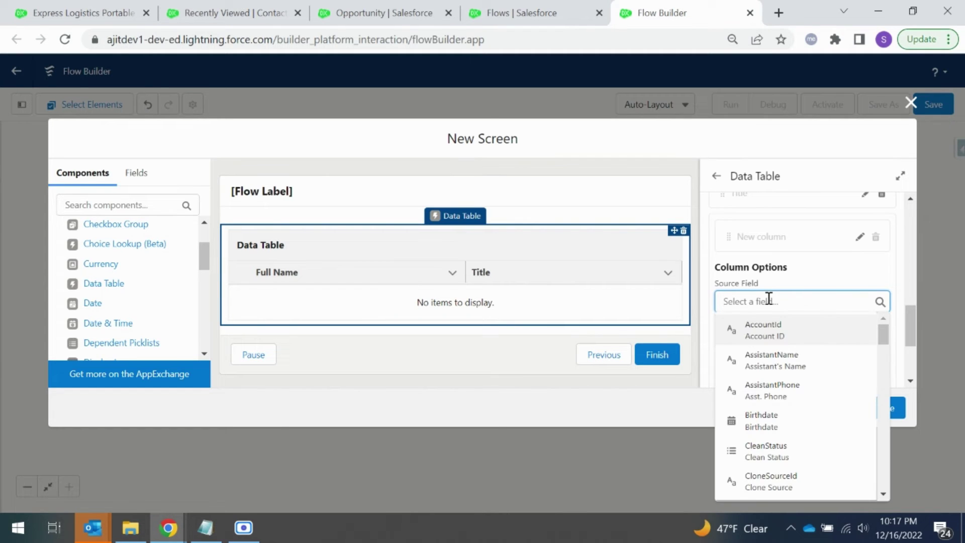
pyautogui.write('email')
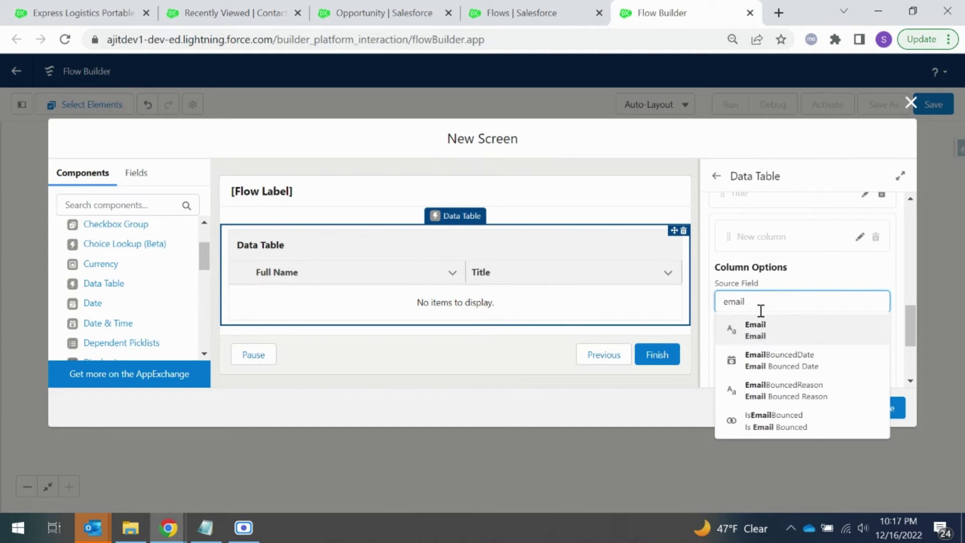
pyautogui.click(784, 330)
pyautogui.scroll(-2, 839, 352)
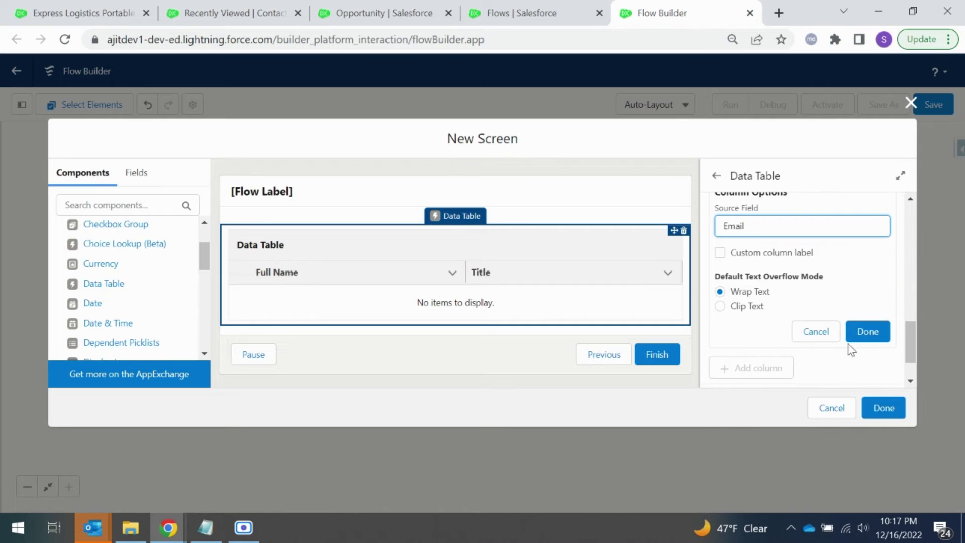
pyautogui.click(868, 331)
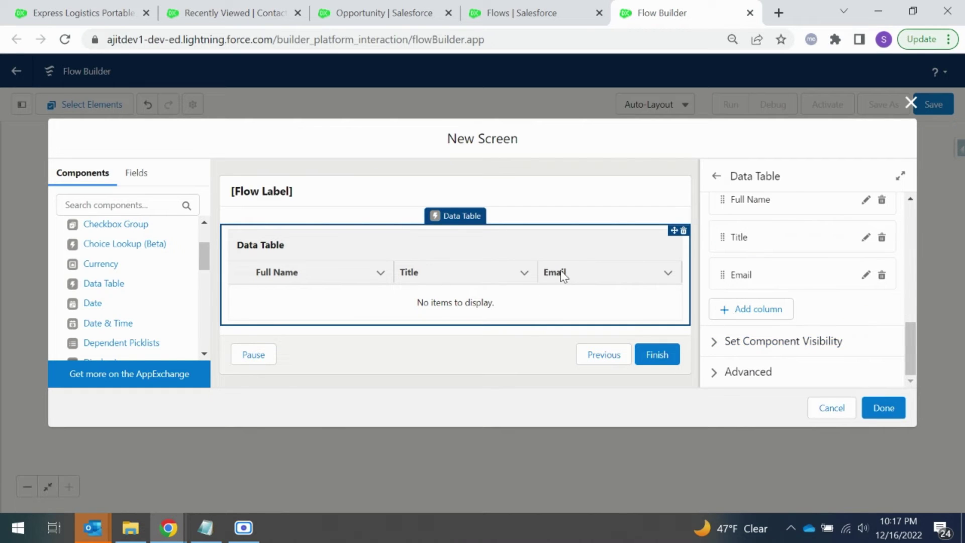
# Add a fourth column to the data table for the contact's business phone.
pyautogui.click(751, 310)
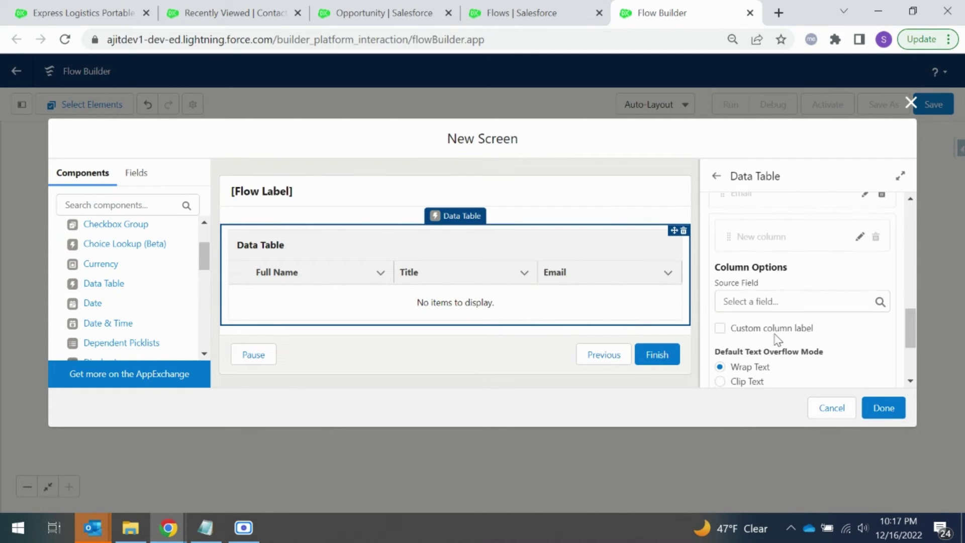
pyautogui.click(767, 303)
pyautogui.write('po')
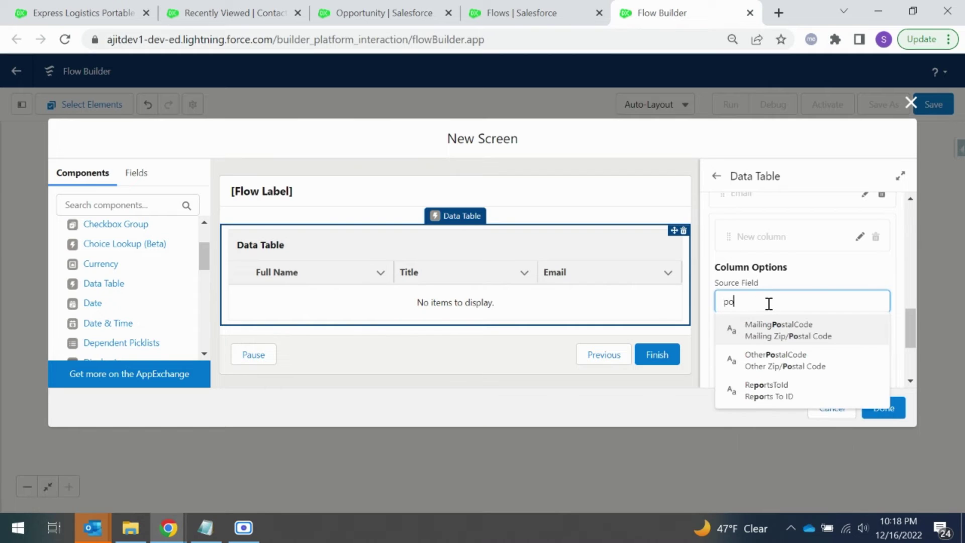
pyautogui.write('n')
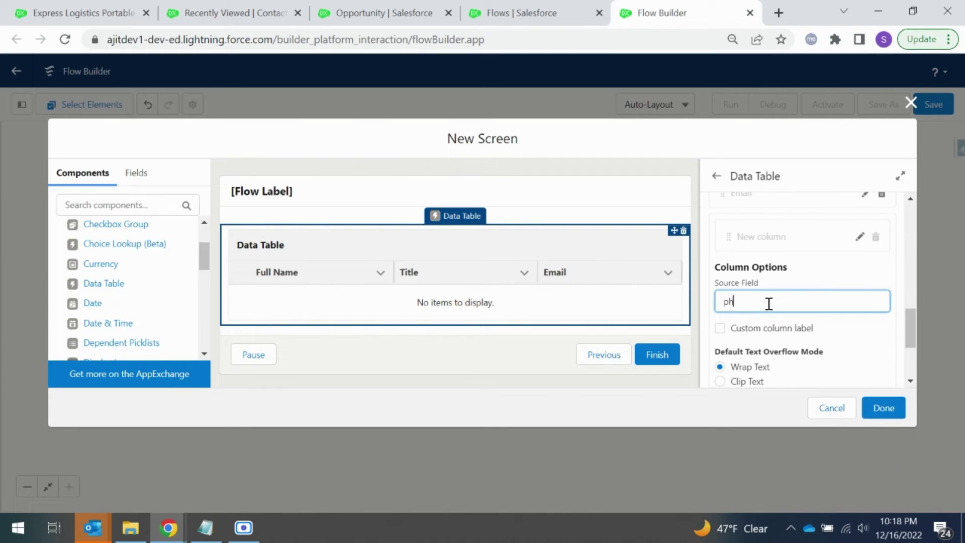
pyautogui.write('one')
pyautogui.click(796, 451)
pyautogui.scroll(-3, 810, 334)
pyautogui.click(874, 284)
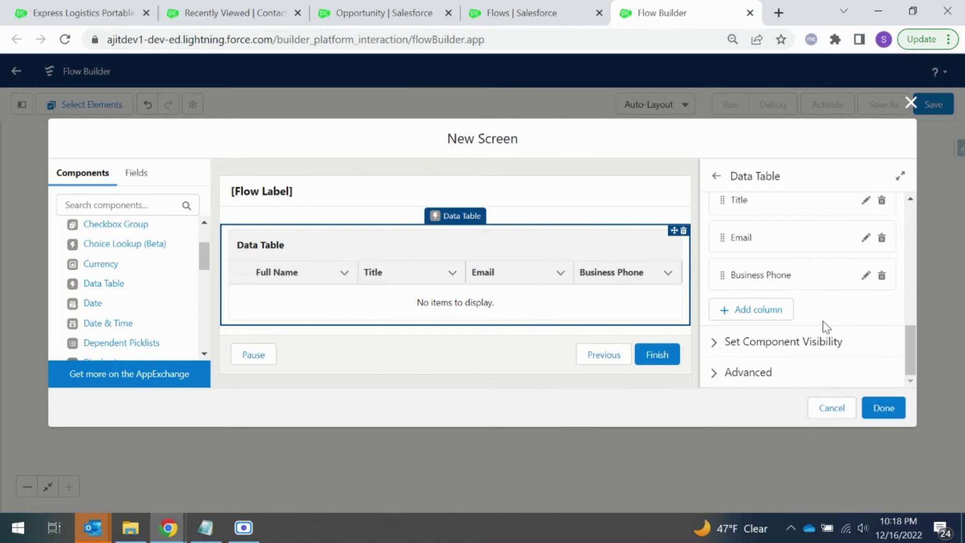
# Check the data table's component visibility and advanced settings, and finish the Related Contact List screen.
pyautogui.click(719, 341)
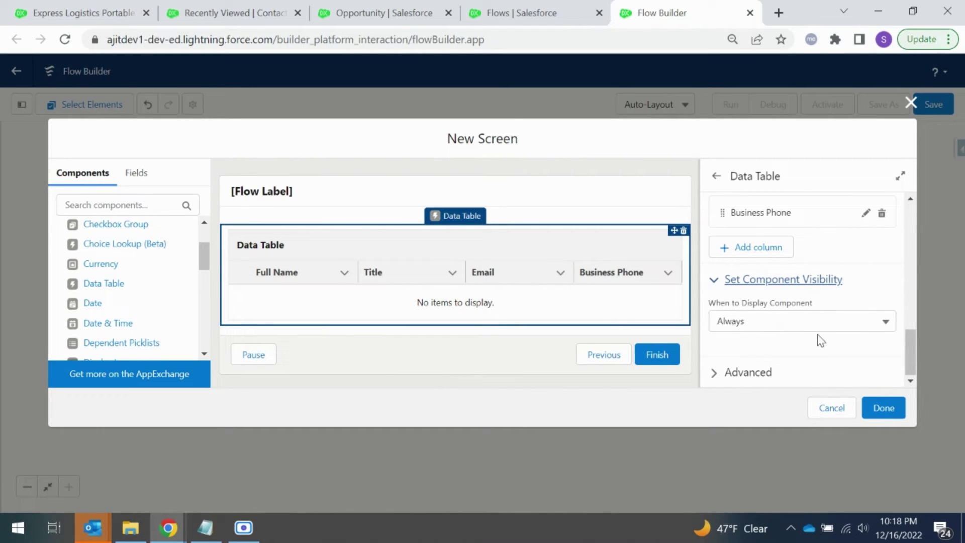
pyautogui.click(718, 373)
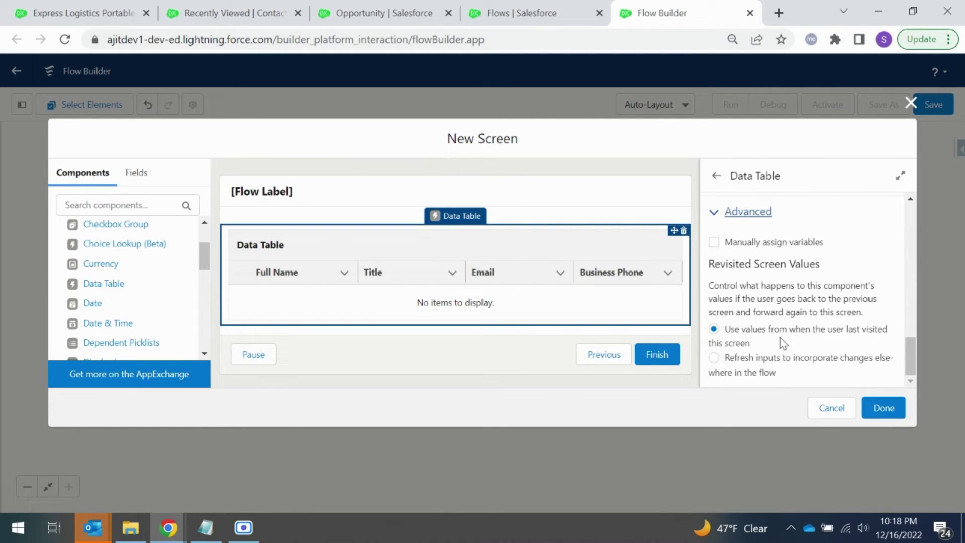
pyautogui.click(883, 406)
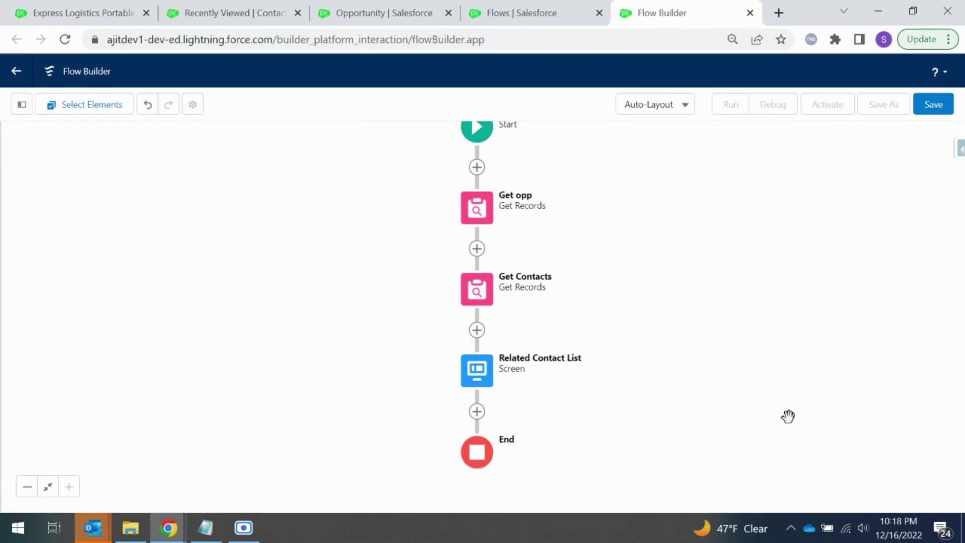
pyautogui.moveTo(782, 418); pyautogui.dragTo(780, 370)
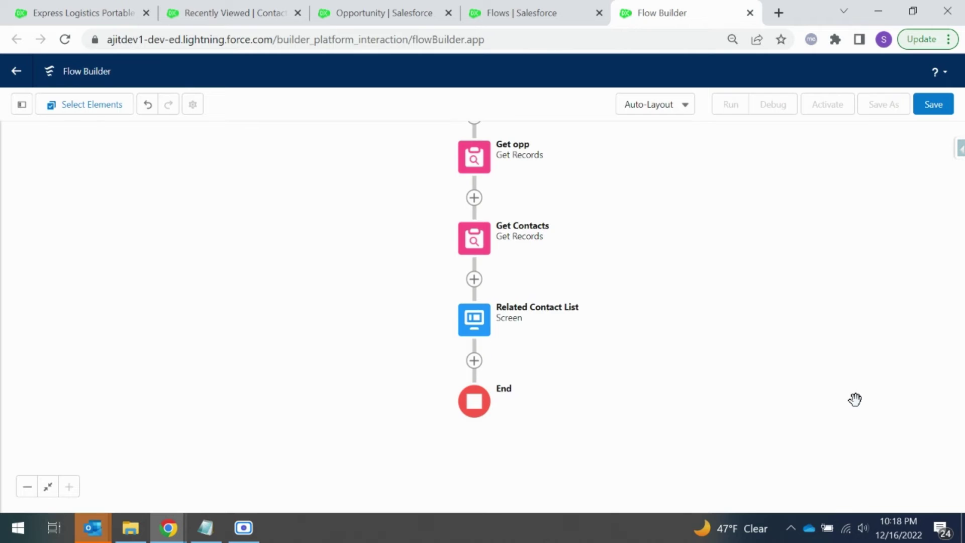
pyautogui.moveTo(715, 270); pyautogui.dragTo(721, 312)
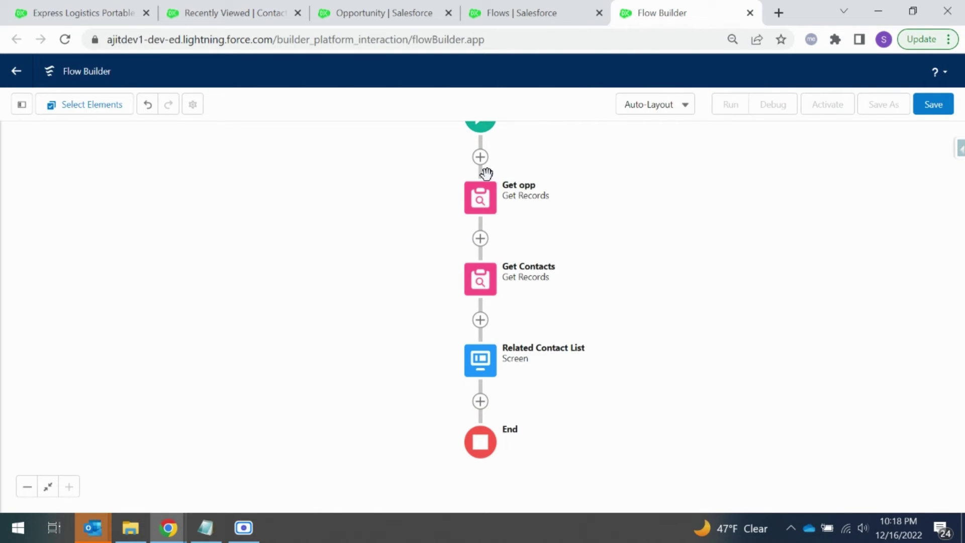
pyautogui.scroll(-1, 623, 296)
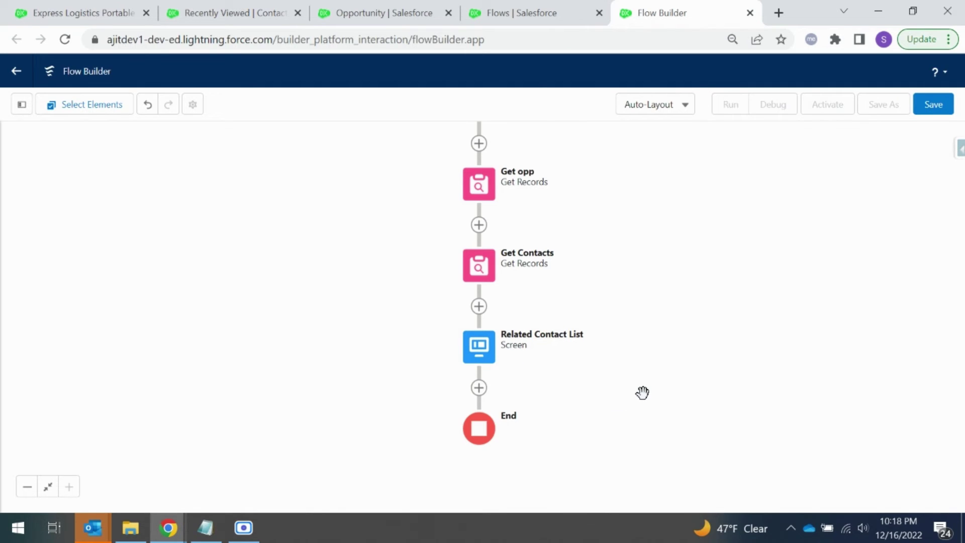
pyautogui.moveTo(646, 398); pyautogui.dragTo(655, 369)
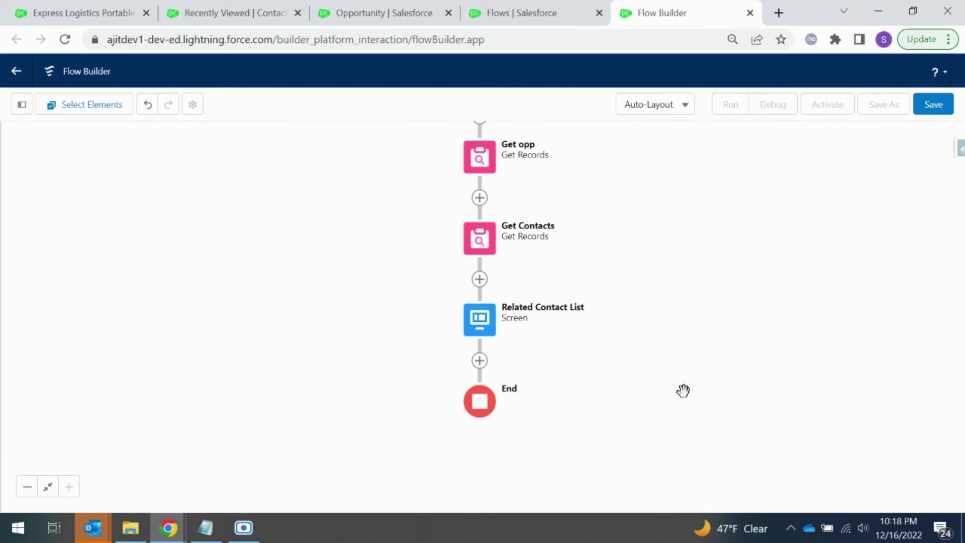
# Look at the Primary POC field on the Express Logistics Portable Truck Generators opportunity and return to the flow.
pyautogui.click(85, 15)
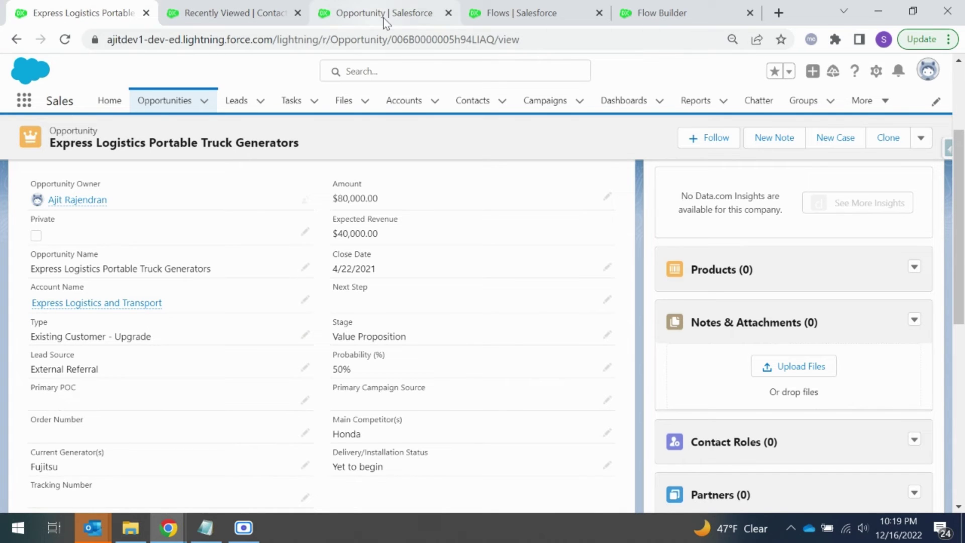
pyautogui.click(648, 13)
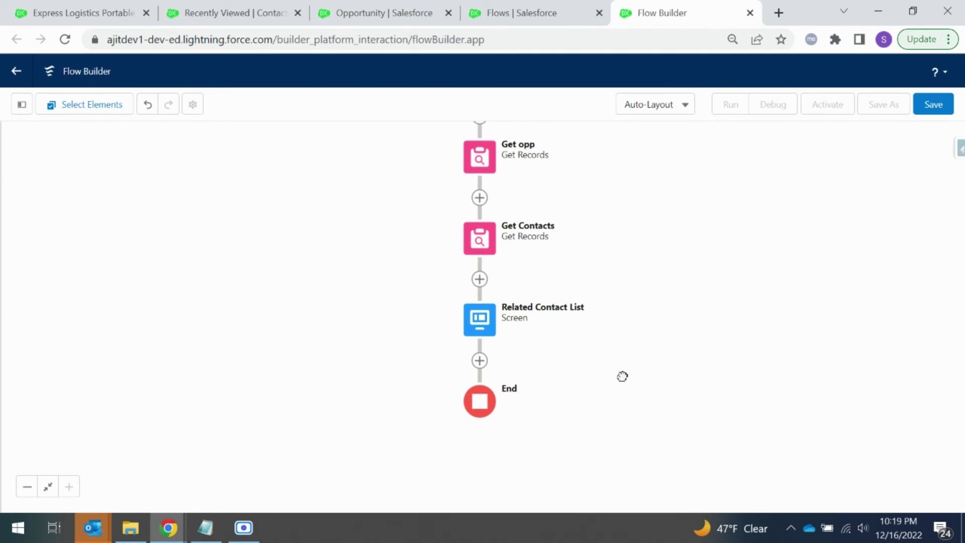
# Add an Update Records element after the Related Contact List screen and label it "Update opp".
pyautogui.click(478, 355)
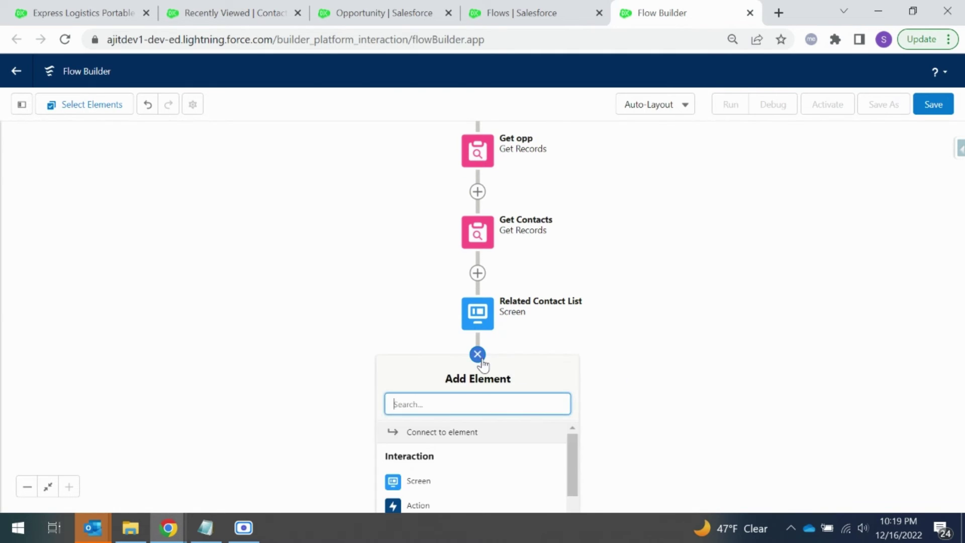
pyautogui.scroll(-5, 489, 474)
pyautogui.scroll(3, 490, 480)
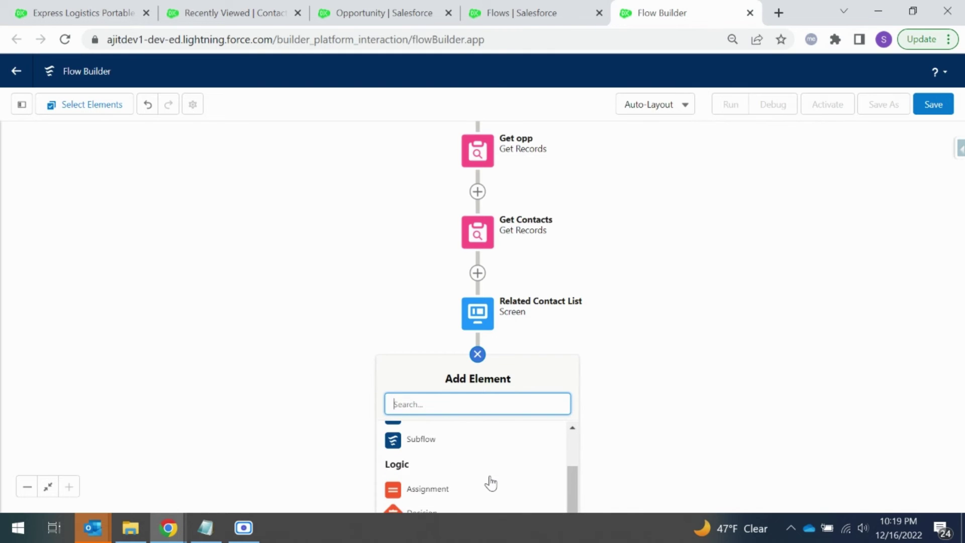
pyautogui.scroll(-3, 491, 482)
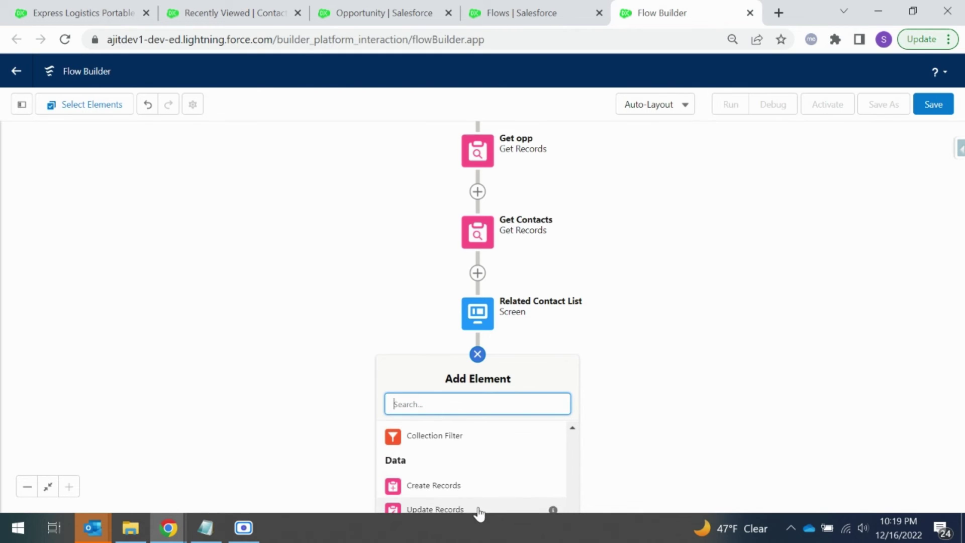
pyautogui.click(435, 509)
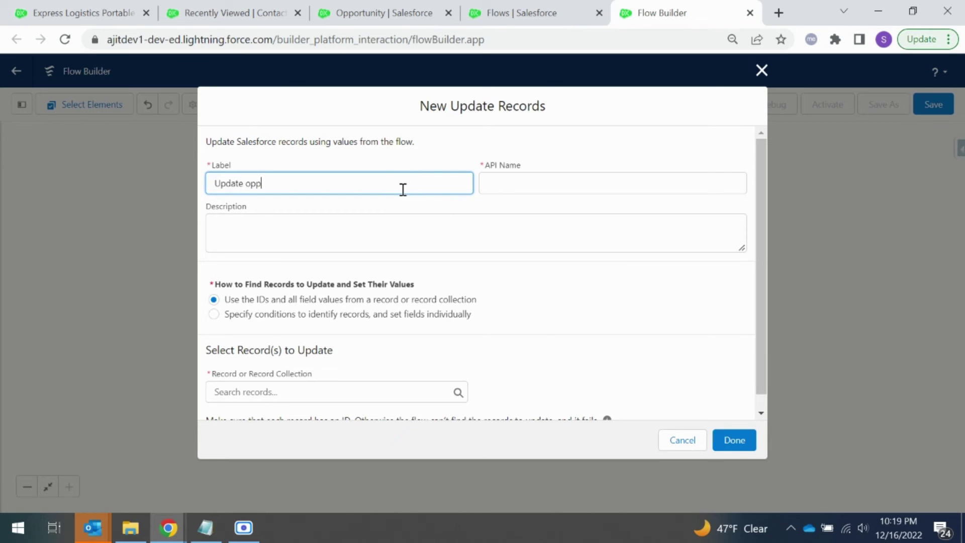
pyautogui.click(563, 302)
pyautogui.scroll(-1, 563, 302)
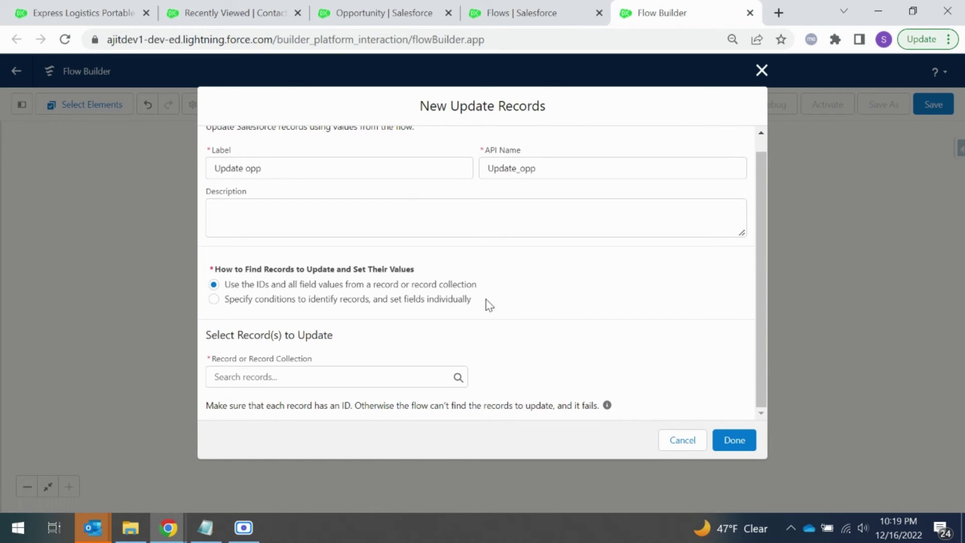
# Have Update opp identify records by specified conditions with individually set fields, using Opportunity as the object.
pyautogui.click(260, 300)
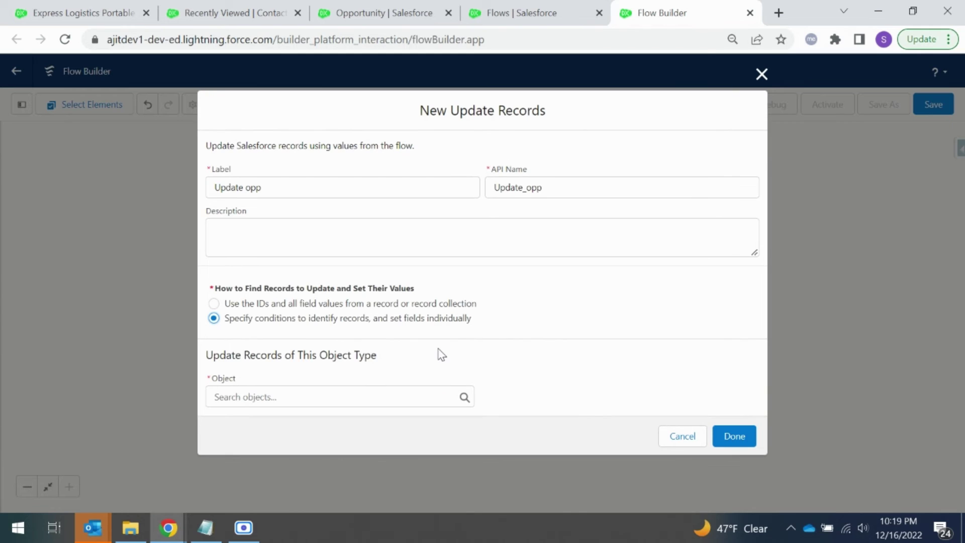
pyautogui.click(301, 397)
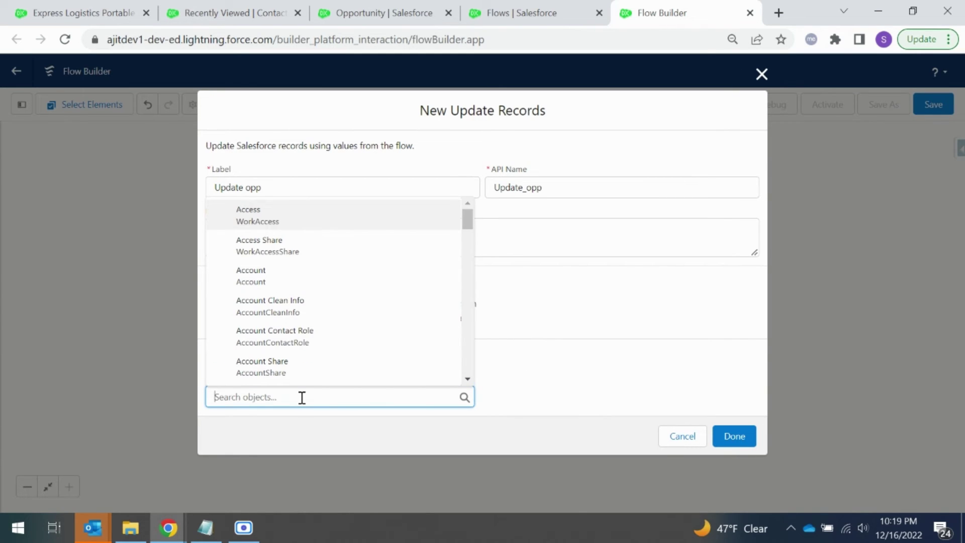
pyautogui.write('opp')
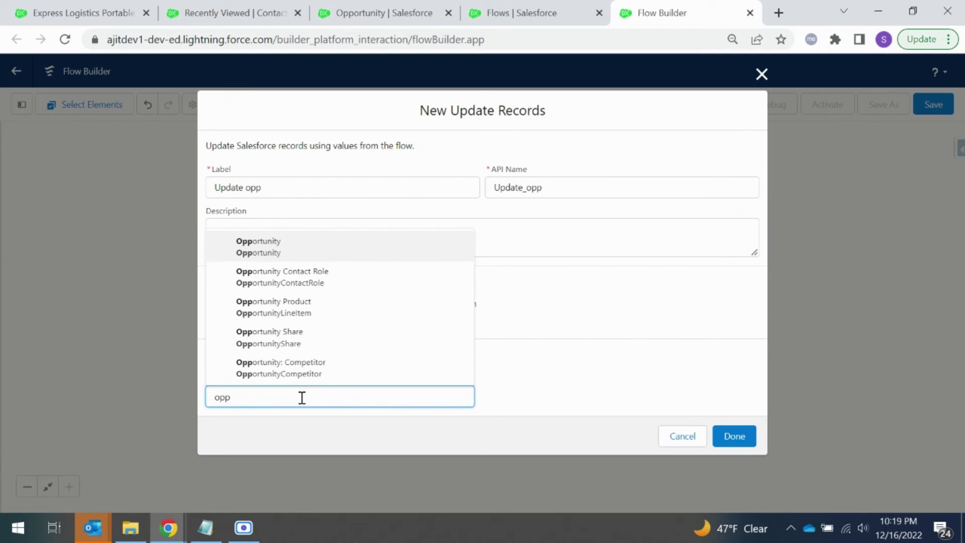
pyautogui.click(291, 251)
# Filter the opportunity records to update by the condition Id Equals recordId.
pyautogui.scroll(-5, 371, 319)
pyautogui.click(320, 299)
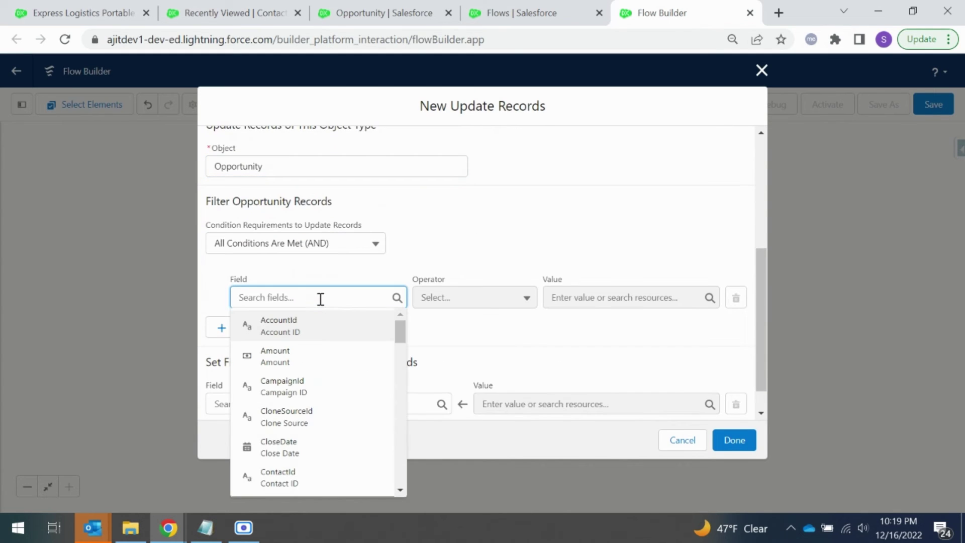
pyautogui.write('id')
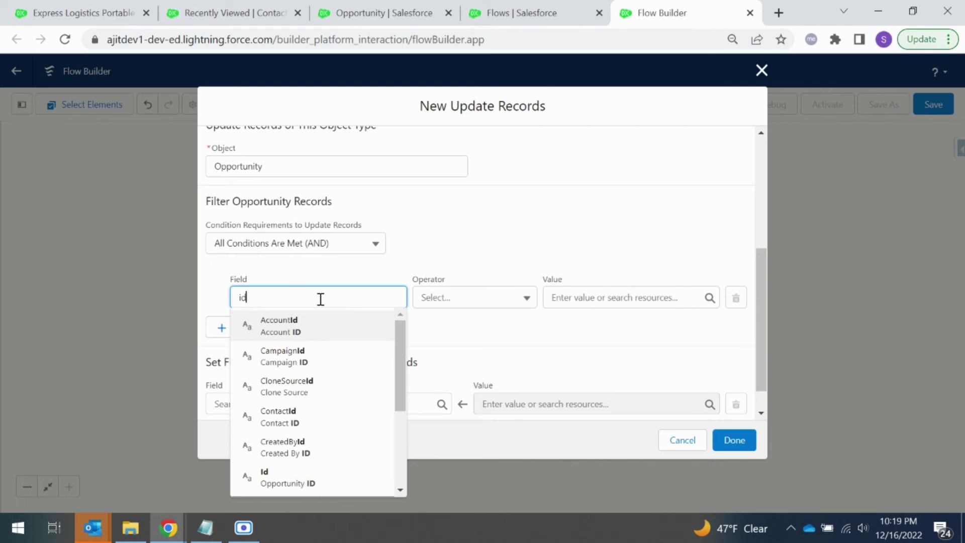
pyautogui.click(334, 477)
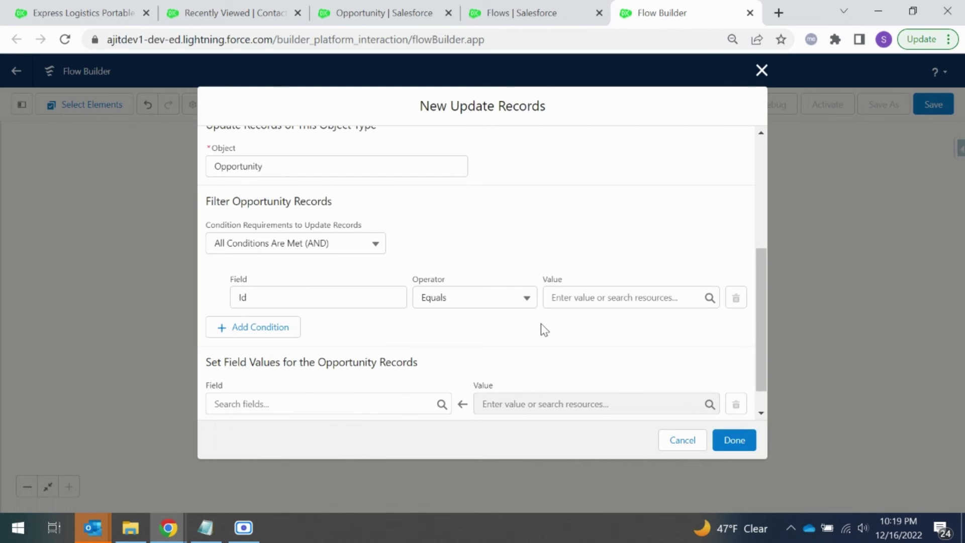
pyautogui.click(598, 296)
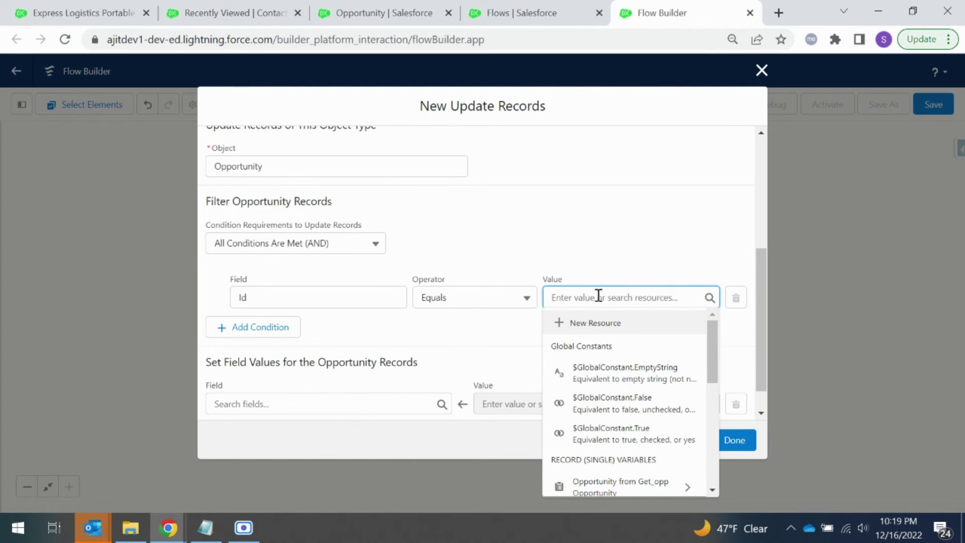
pyautogui.scroll(-3, 679, 409)
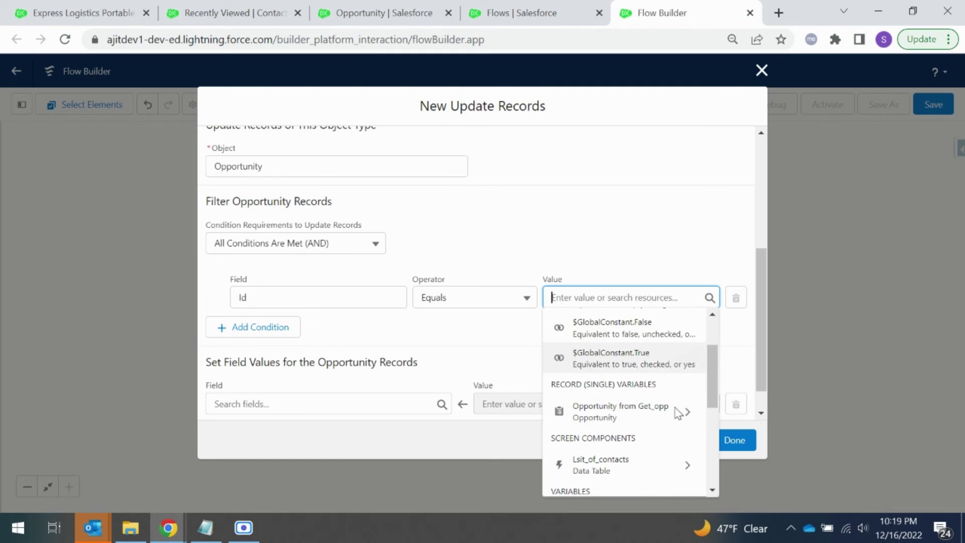
pyautogui.click(601, 449)
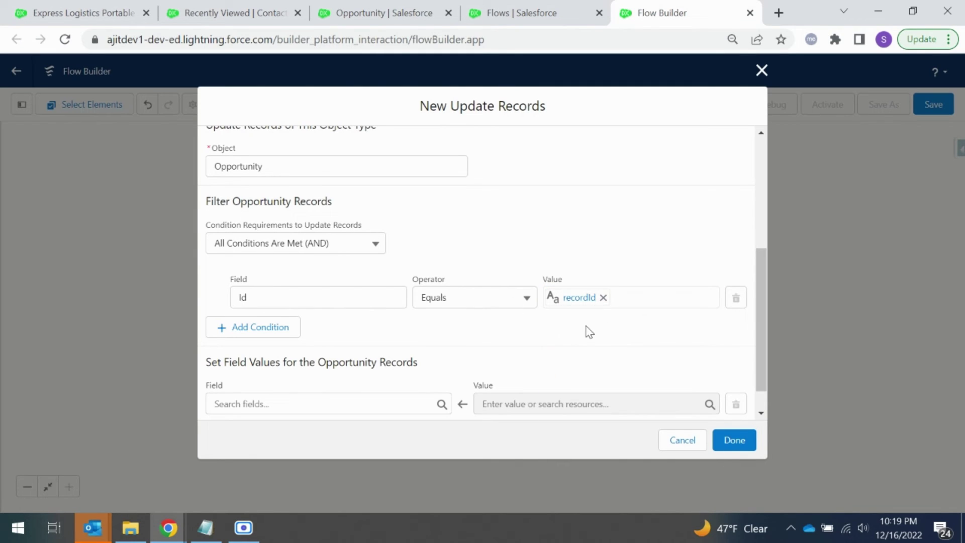
# Choose Primary_POC__c as the opportunity field whose value the element sets.
pyautogui.scroll(-1, 593, 334)
pyautogui.click(313, 368)
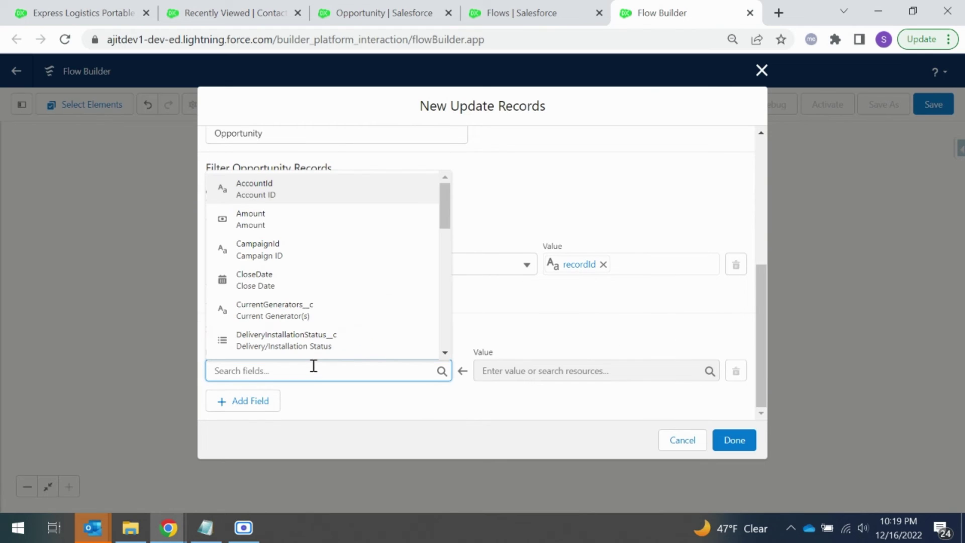
pyautogui.write('prim')
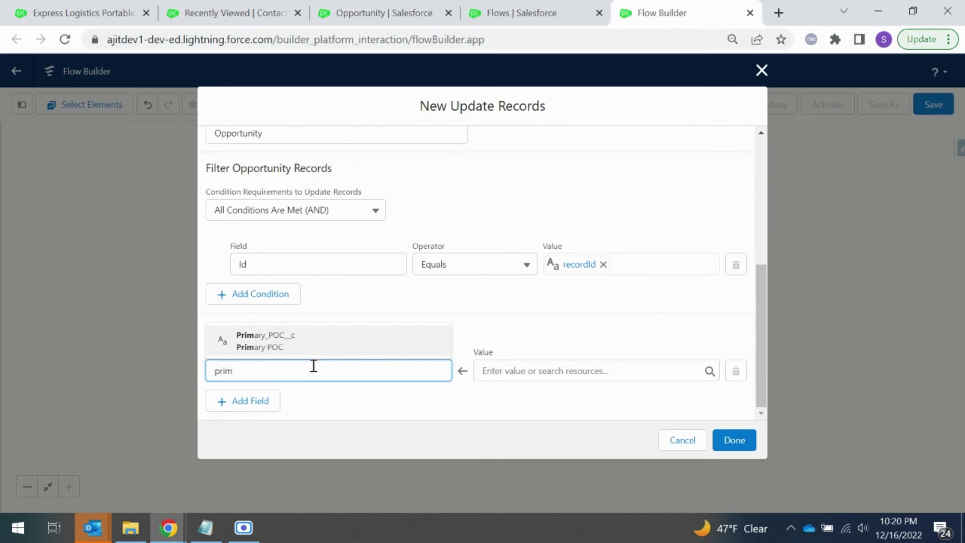
pyautogui.click(297, 336)
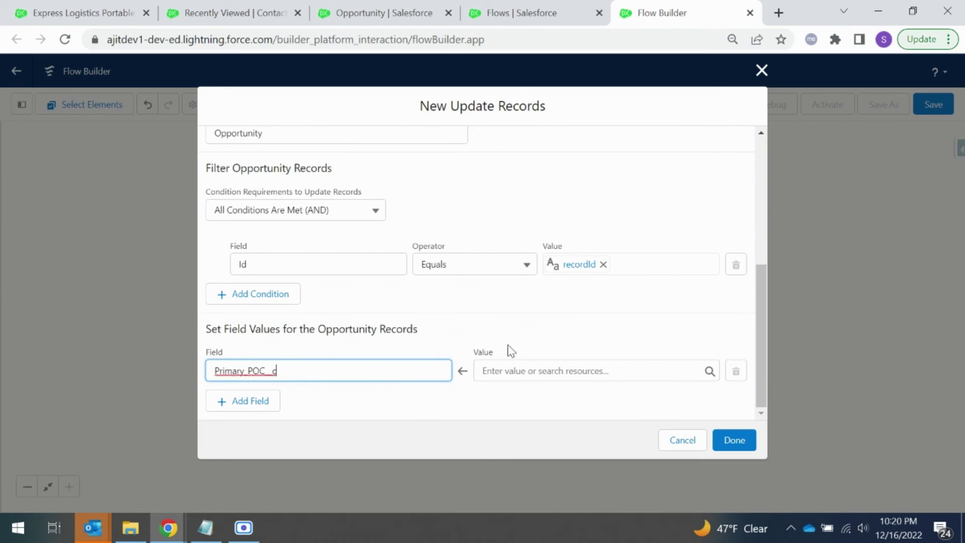
# Set the Primary_POC__c value to Lsit_of_contacts > First Selected Row > Contact ID and finish the Update opp element.
pyautogui.click(540, 367)
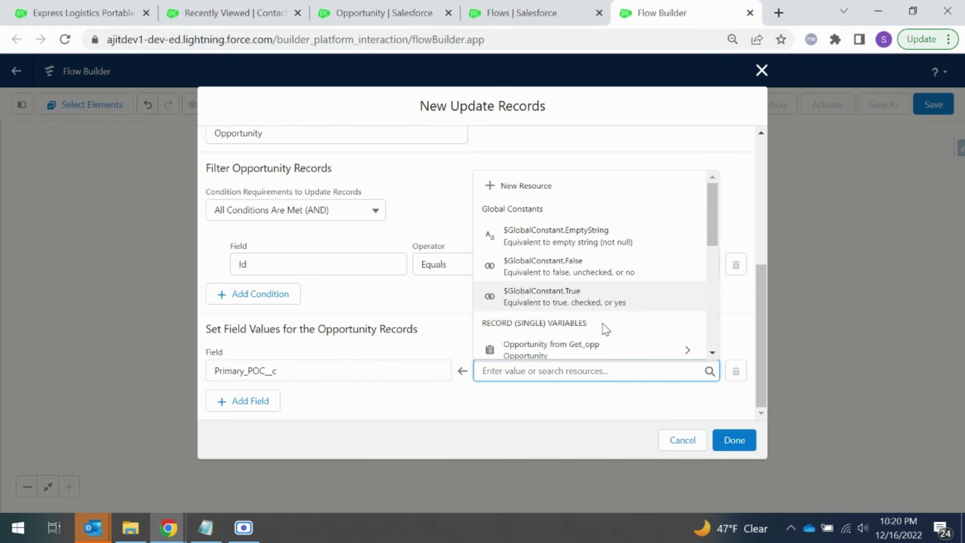
pyautogui.scroll(-2, 605, 327)
pyautogui.scroll(2, 606, 329)
pyautogui.scroll(-3, 605, 327)
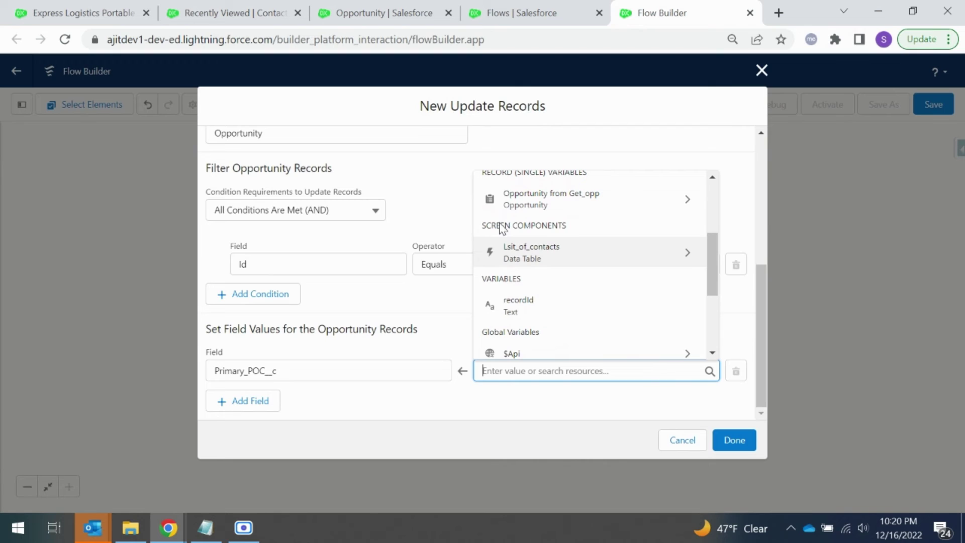
pyautogui.click(540, 261)
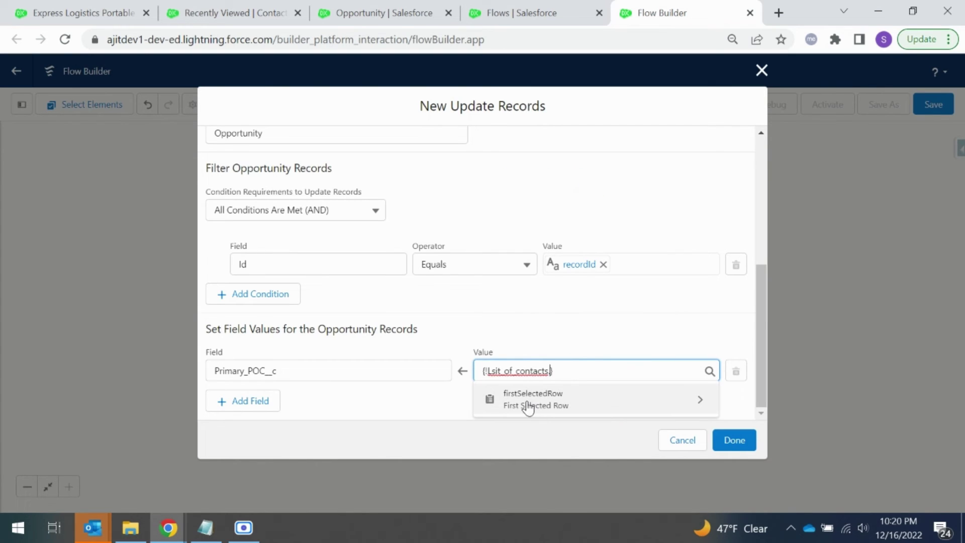
pyautogui.click(561, 408)
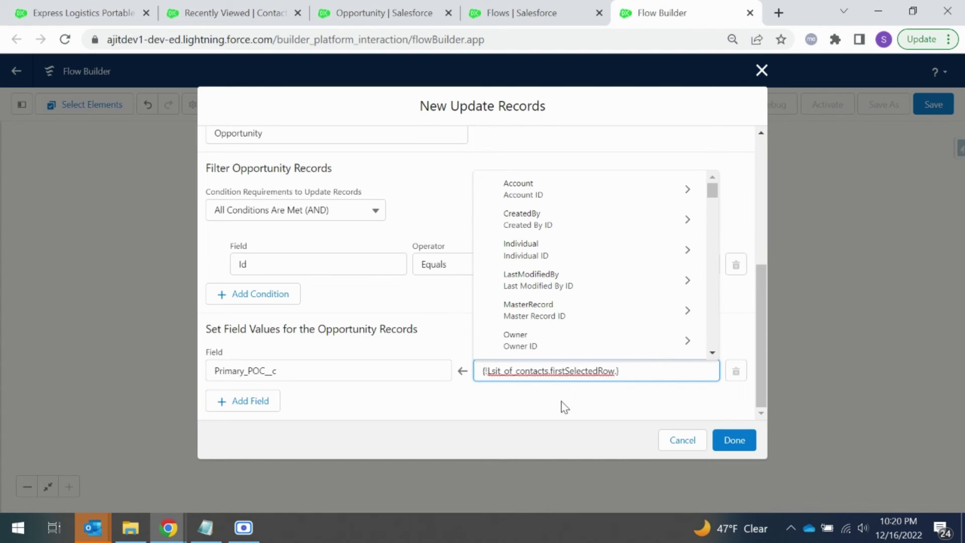
pyautogui.write('id')
pyautogui.scroll(-5, 559, 333)
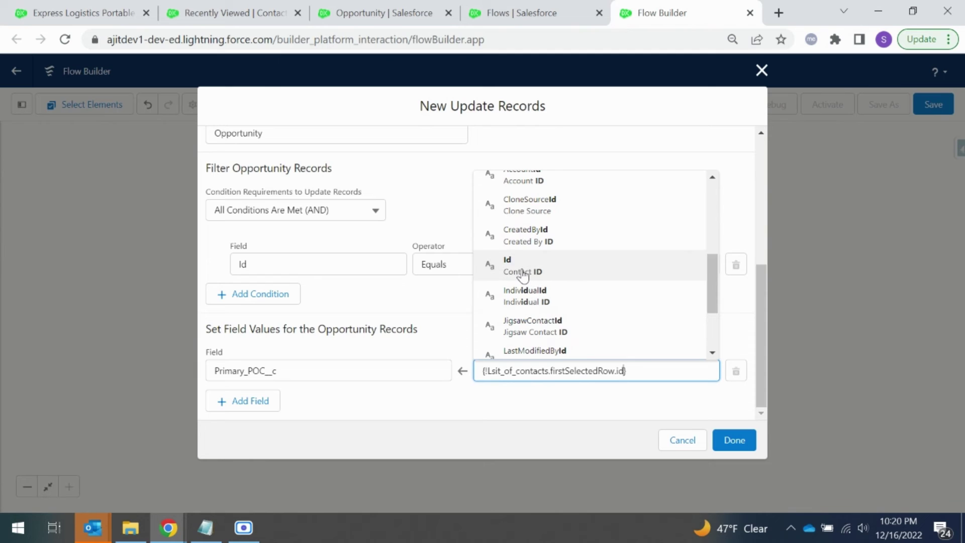
pyautogui.click(520, 271)
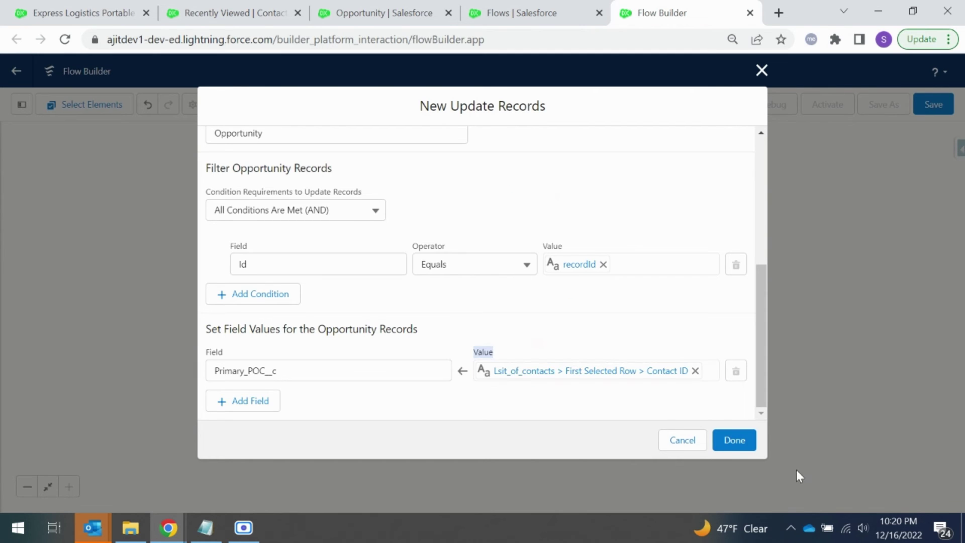
pyautogui.click(662, 341)
pyautogui.click(734, 440)
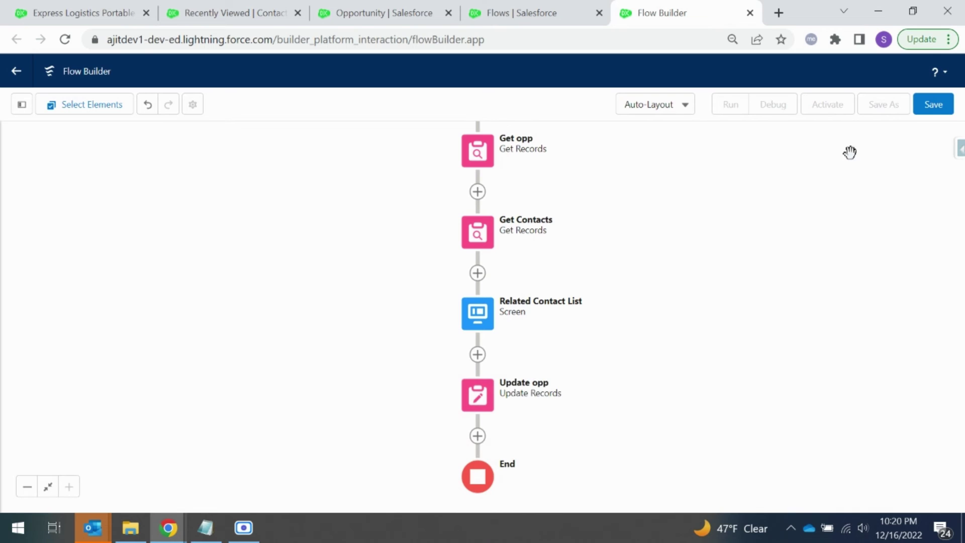
# Save the flow with the label "Update Primary POC" and API name Update_Primary_POC.
pyautogui.click(933, 104)
pyautogui.click(413, 231)
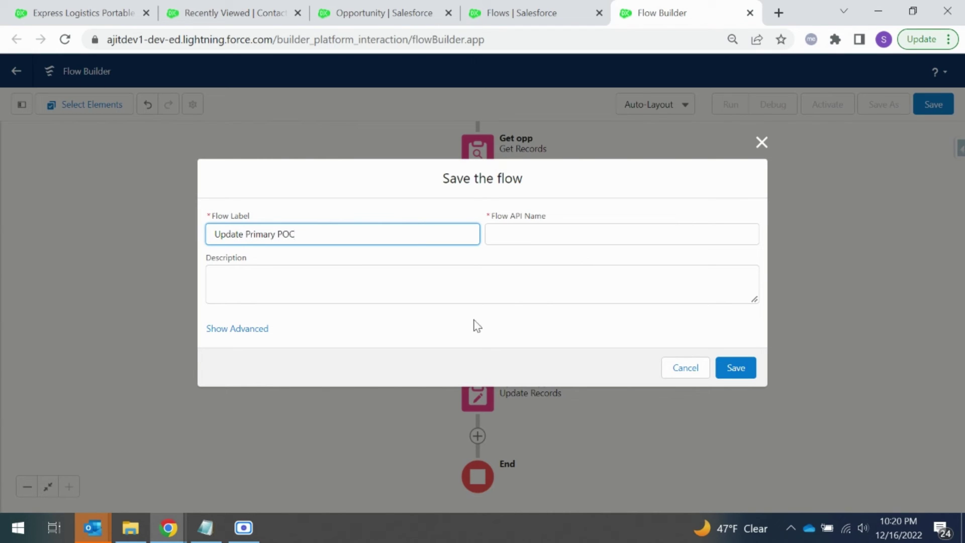
pyautogui.click(501, 280)
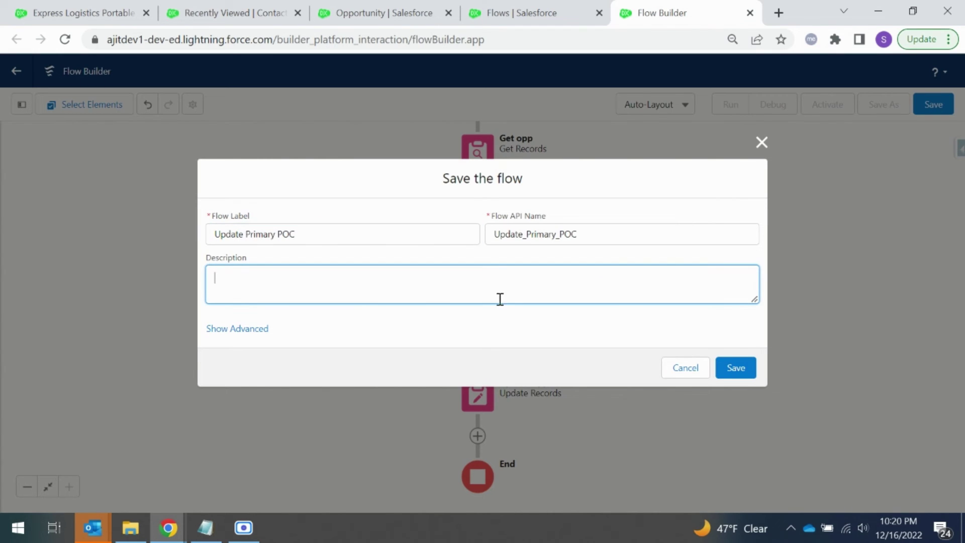
pyautogui.click(737, 369)
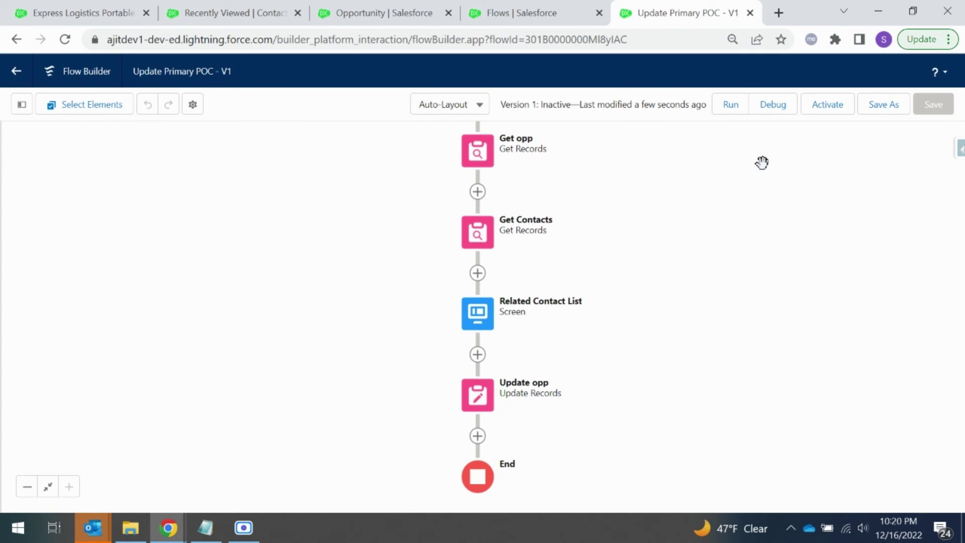
# Start debugging the flow and copy the record ID of the Express Logistics Portable Truck Generators opportunity from its URL.
pyautogui.click(773, 105)
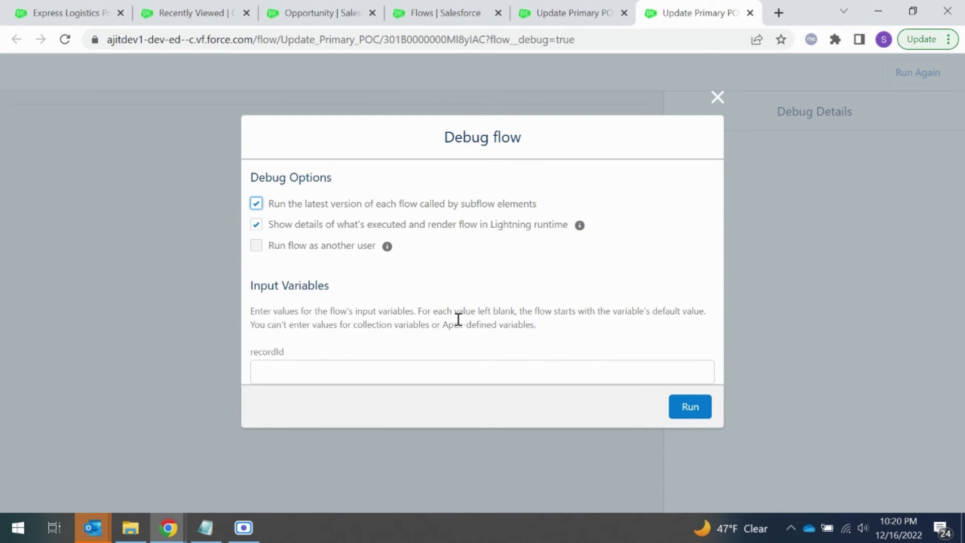
pyautogui.click(76, 14)
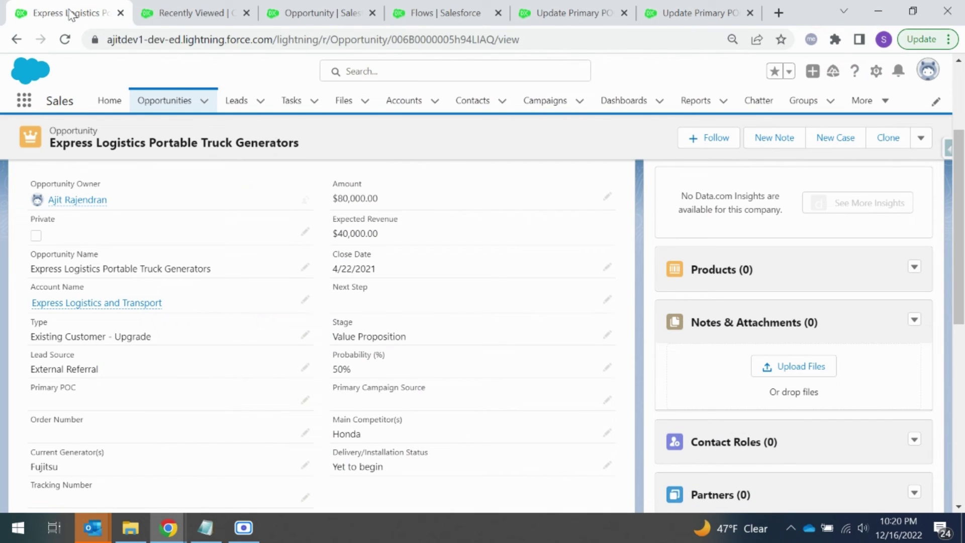
pyautogui.click(422, 40)
pyautogui.doubleClick(424, 40)
pyautogui.hotkey('ctrl', 'c')
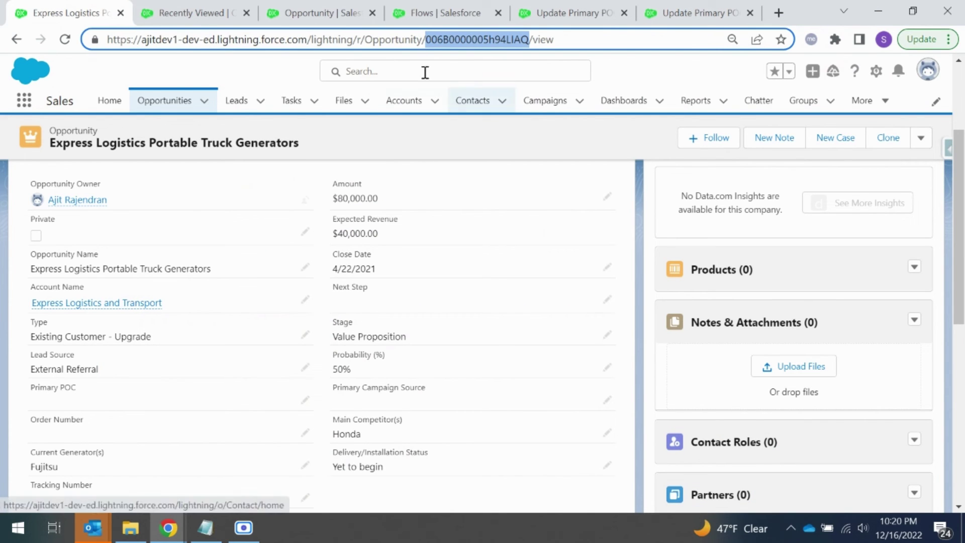
# Run the flow in debug with the copied opportunity ID as the recordId input variable.
pyautogui.click(699, 12)
pyautogui.click(331, 361)
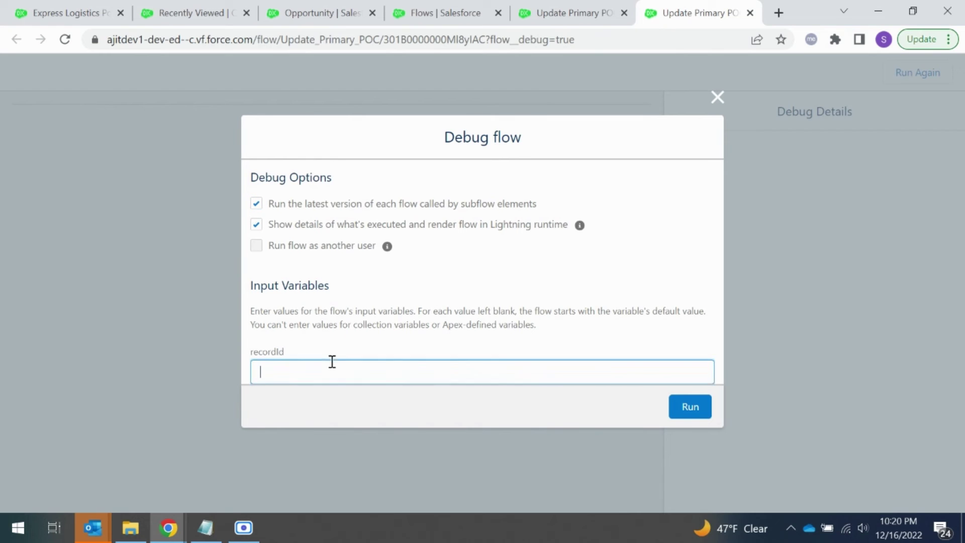
pyautogui.hotkey('ctrl', 'v')
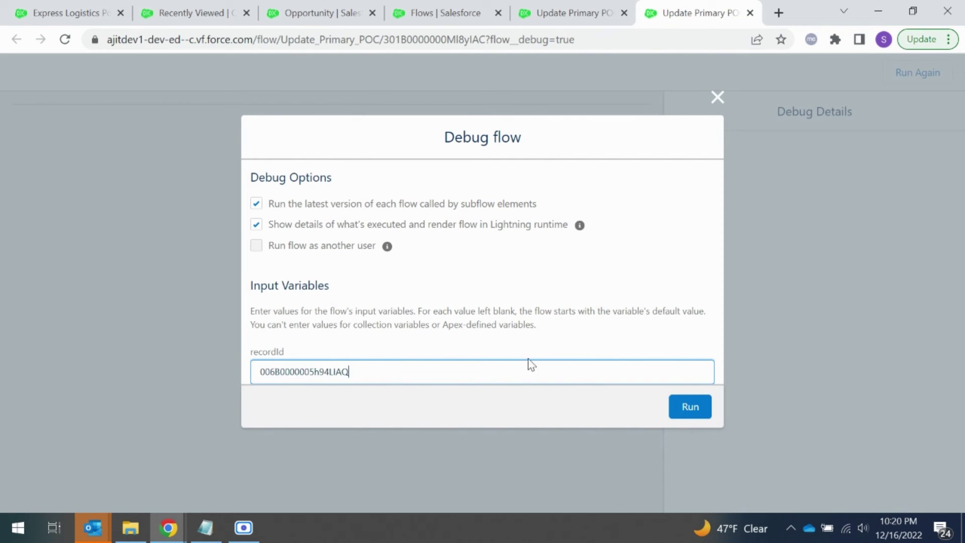
pyautogui.click(689, 408)
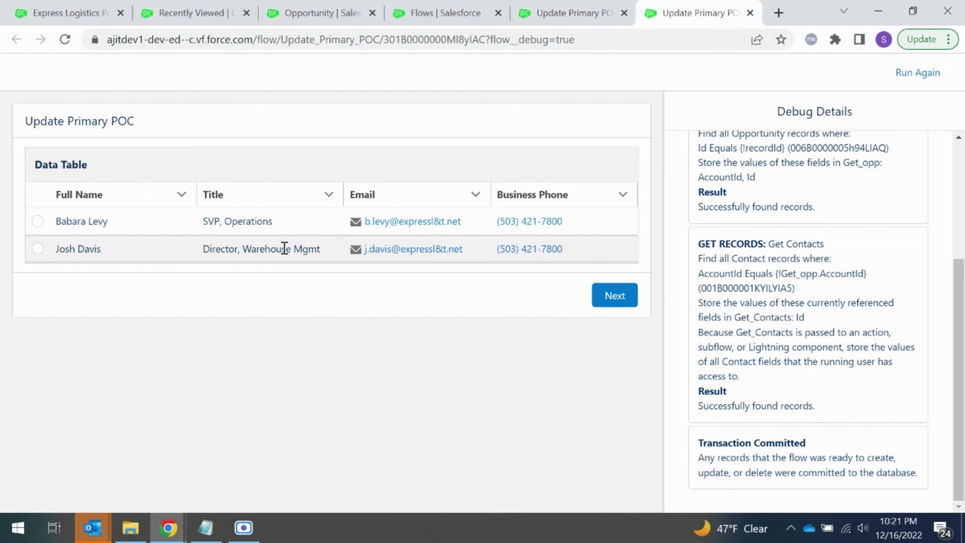
# Close the debug run and activate version 1 of the Update Primary POC flow.
pyautogui.click(750, 13)
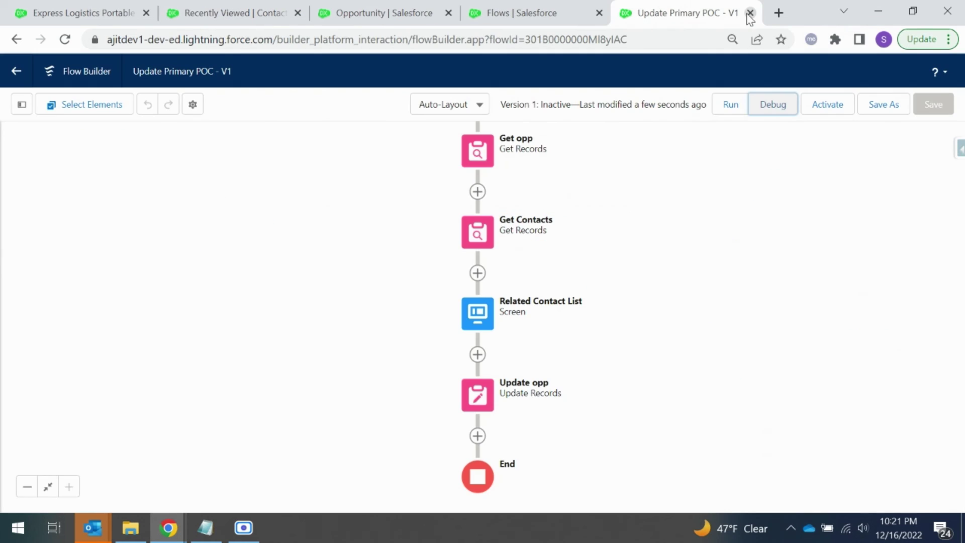
pyautogui.click(829, 119)
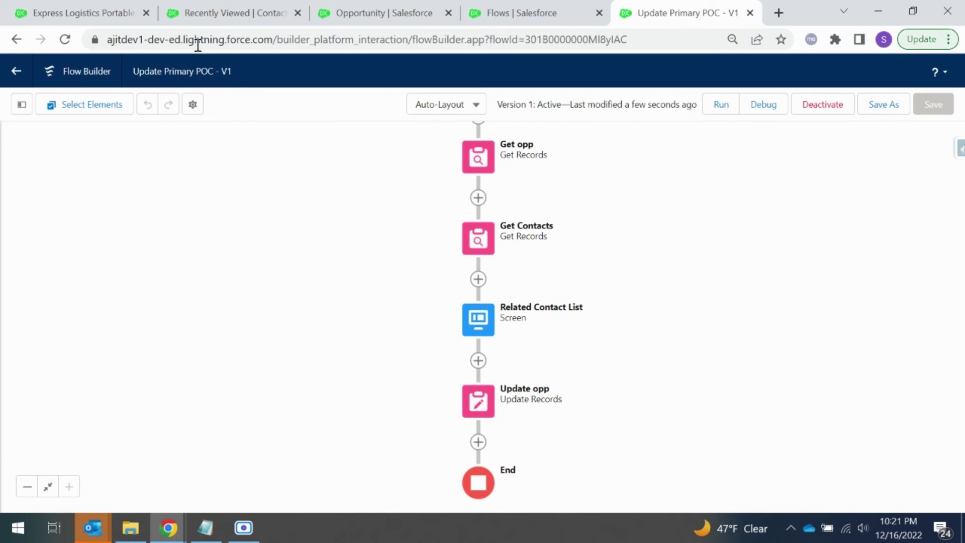
# Set the opportunity action "Button to Launch Screen flow" to launch the Update Primary POC flow and save it.
pyautogui.click(238, 20)
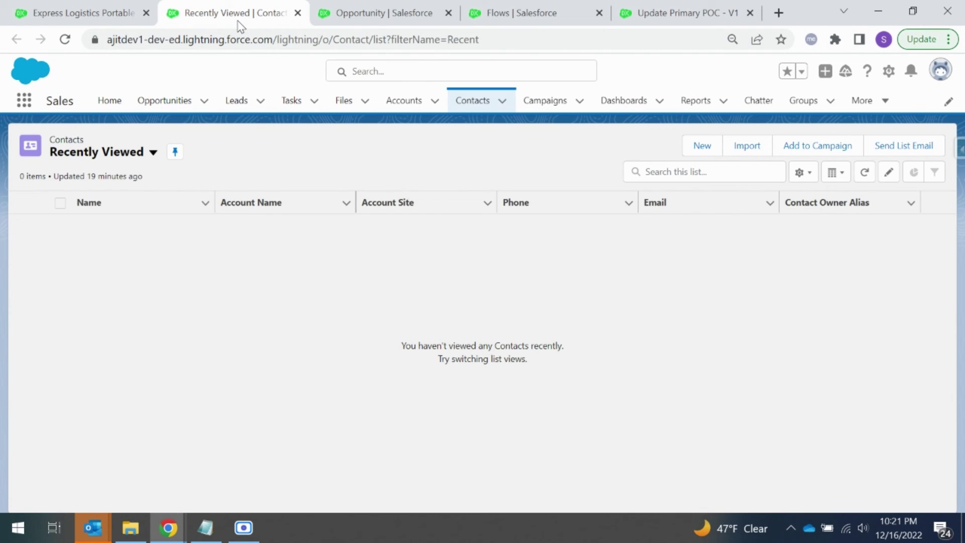
pyautogui.click(337, 14)
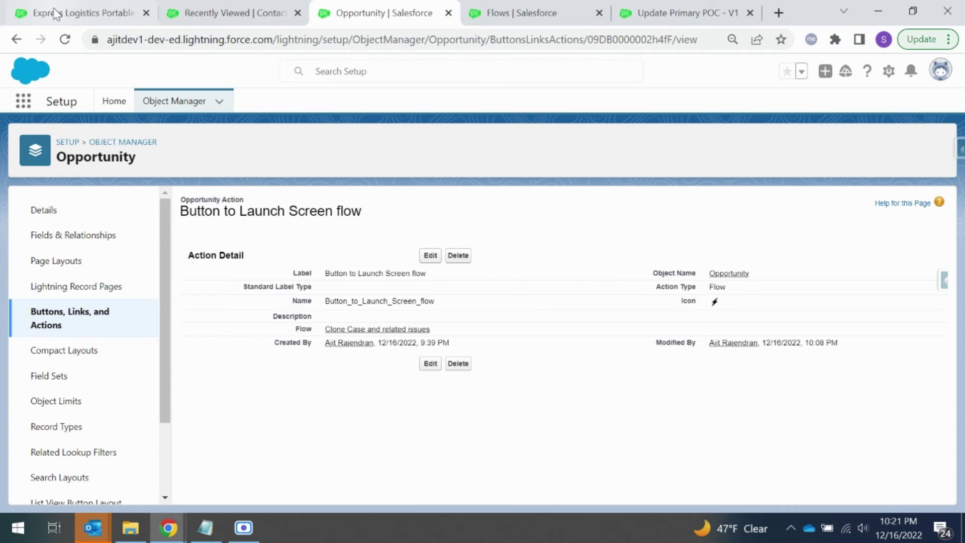
pyautogui.click(64, 39)
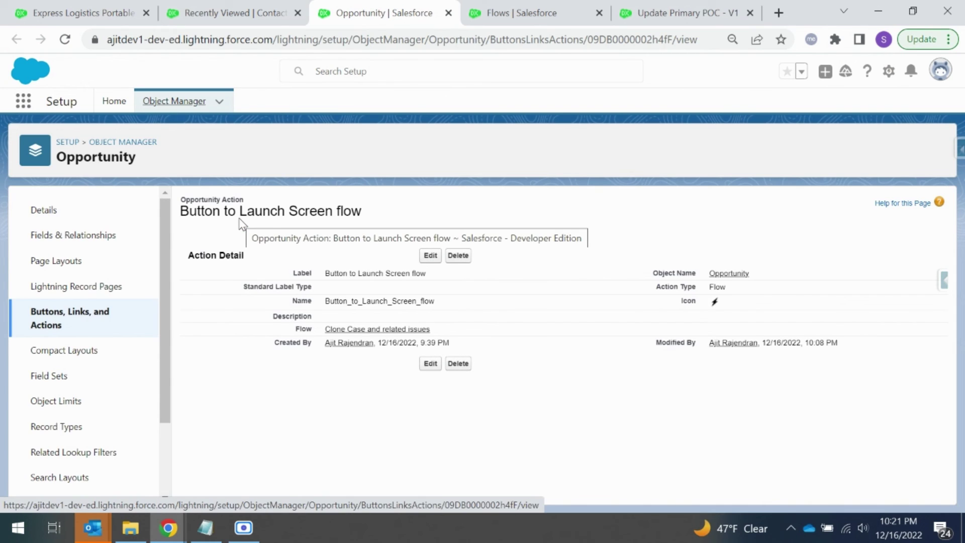
pyautogui.click(430, 256)
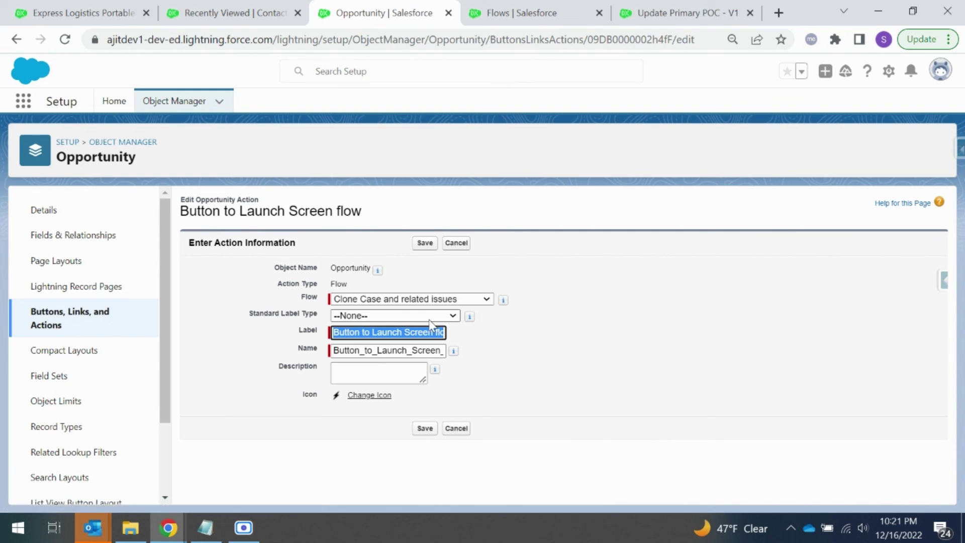
pyautogui.click(423, 301)
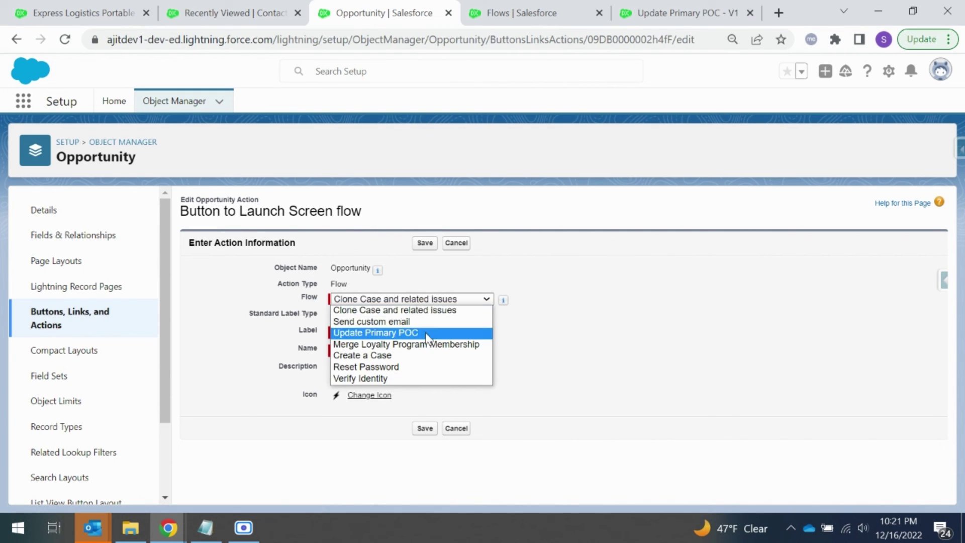
pyautogui.click(385, 333)
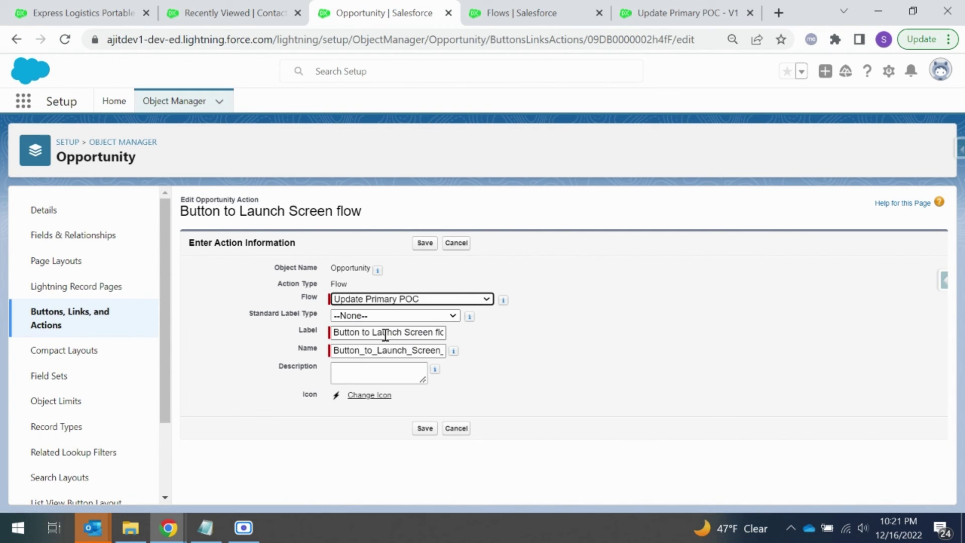
pyautogui.click(425, 244)
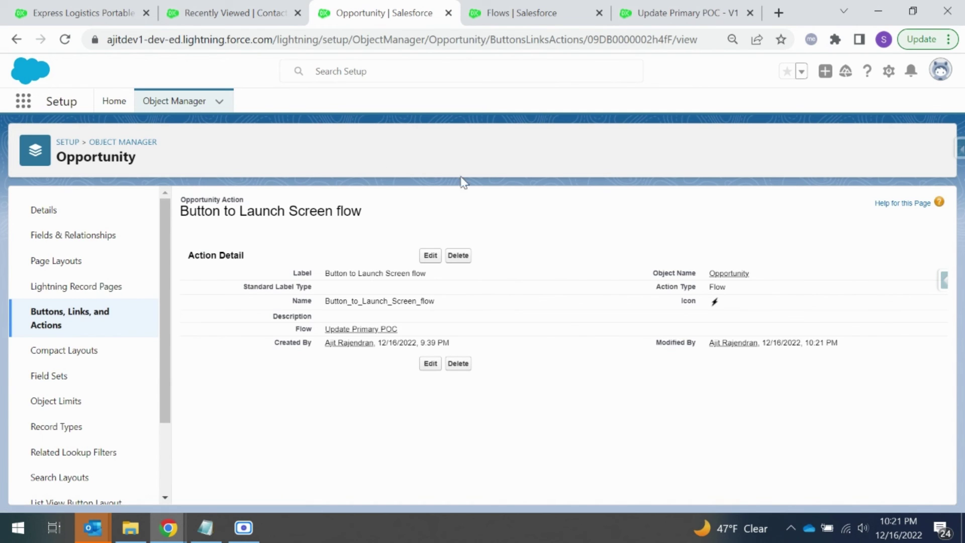
# Reload the Express Logistics Portable Truck Generators opportunity and show its details down to the Primary POC field.
pyautogui.click(84, 14)
pyautogui.scroll(3, 302, 216)
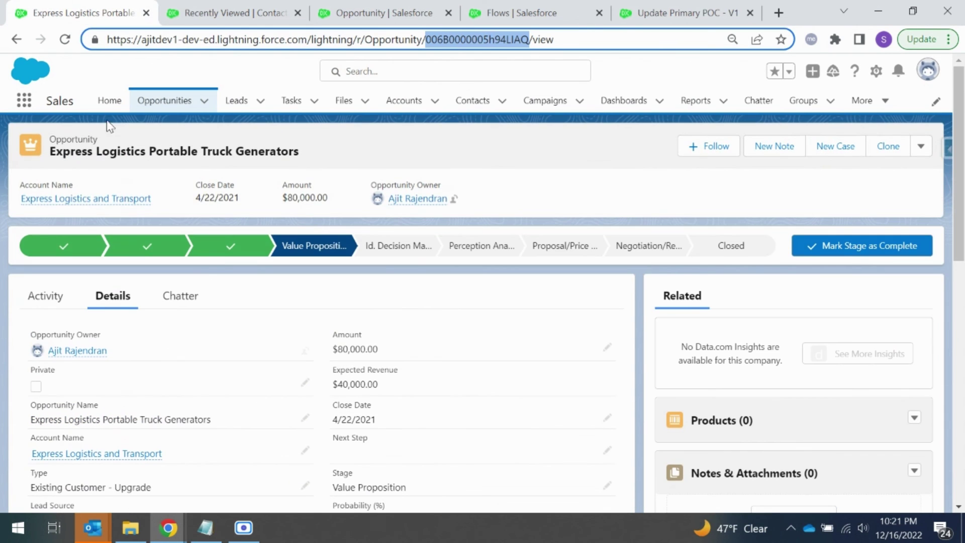
pyautogui.click(65, 40)
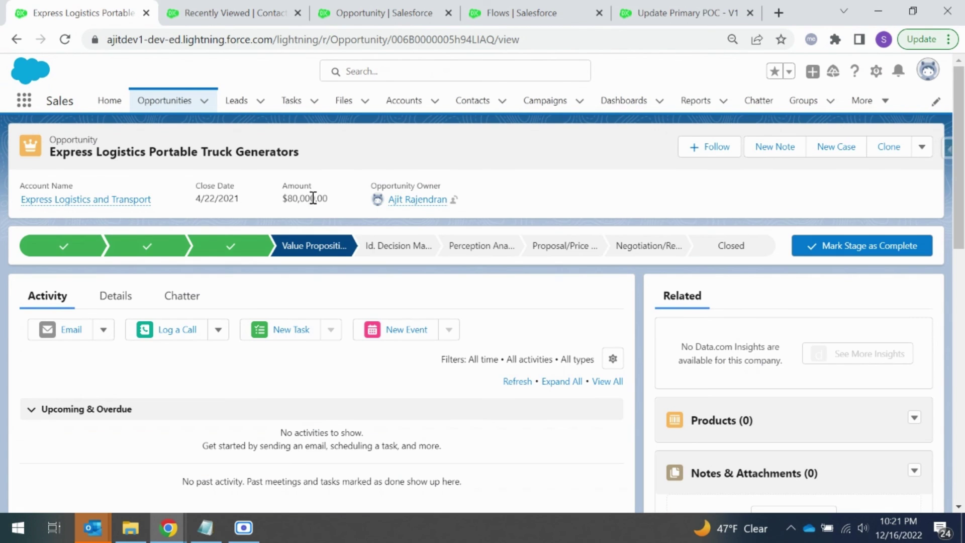
pyautogui.click(103, 295)
pyautogui.scroll(-3, 563, 342)
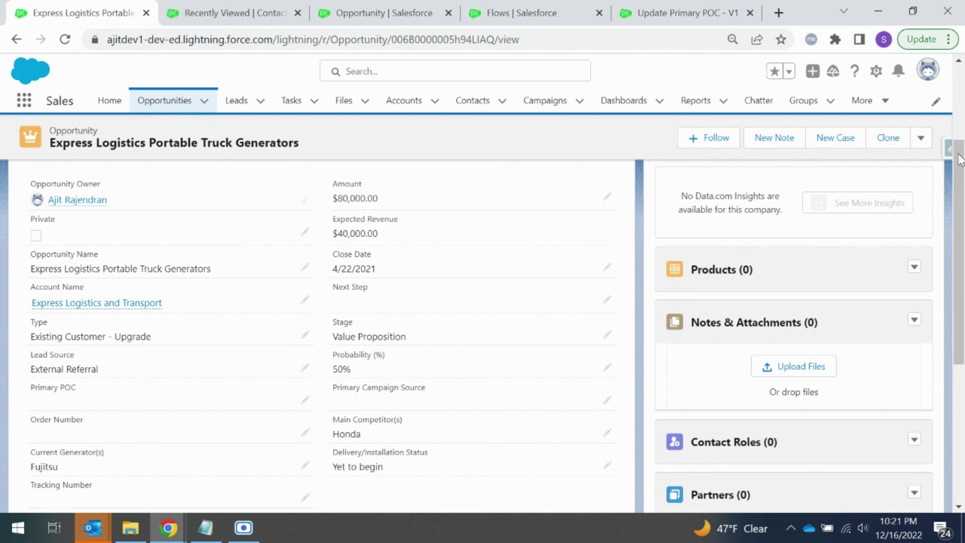
# Launch the screen flow from the opportunity's actions and submit the SVP, Operations contact as the Primary POC.
pyautogui.click(920, 139)
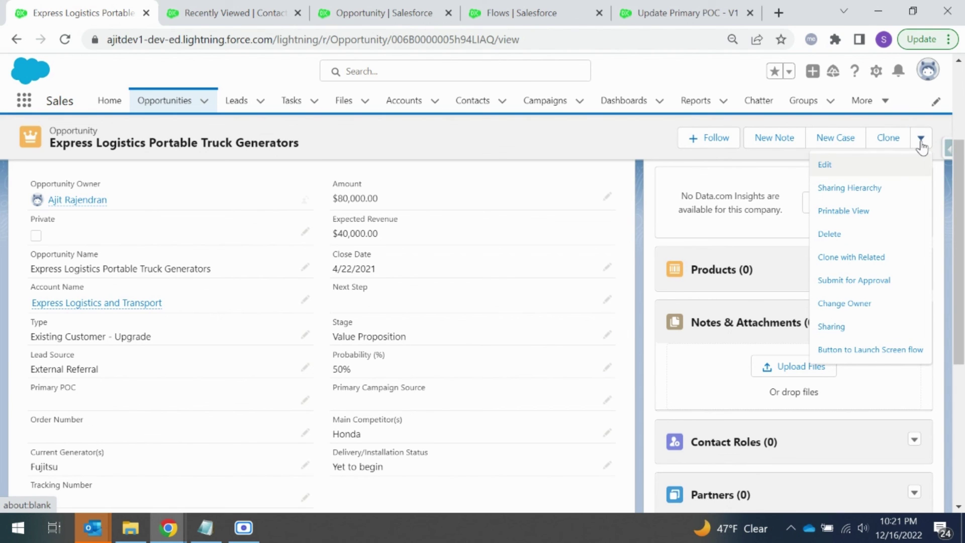
pyautogui.click(884, 350)
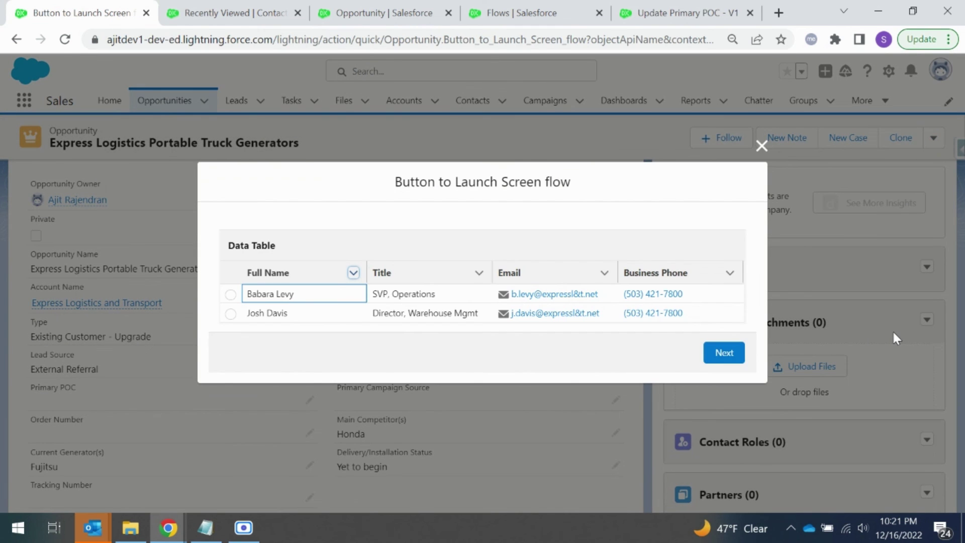
pyautogui.click(551, 360)
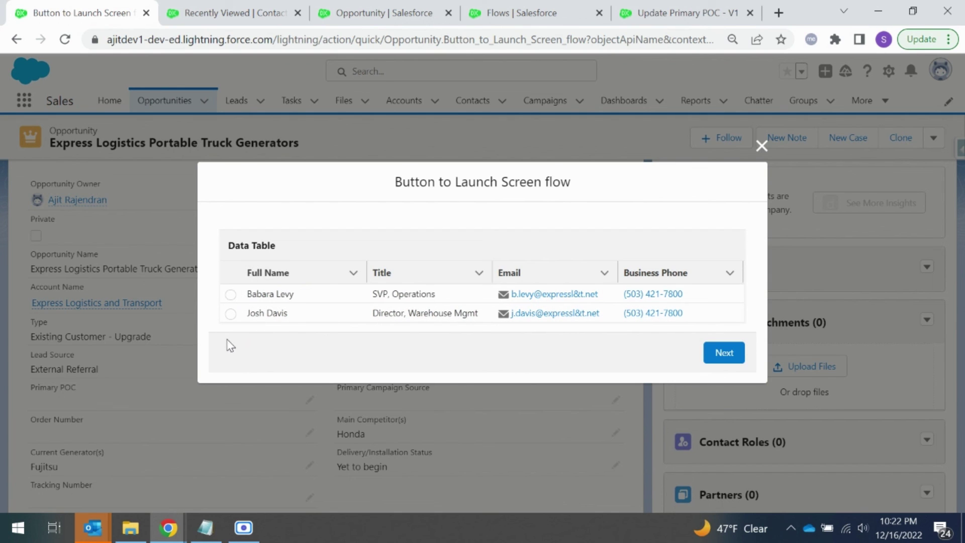
pyautogui.click(230, 295)
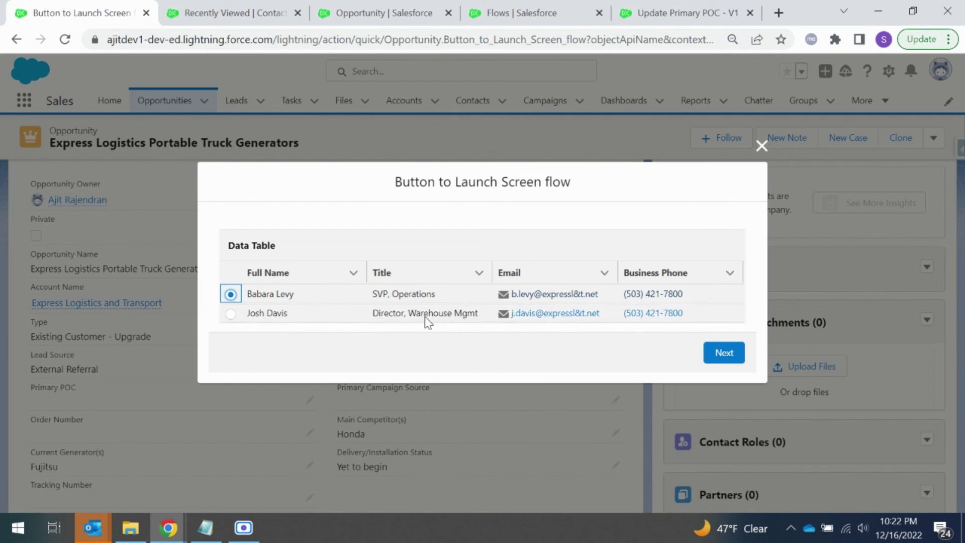
pyautogui.click(720, 354)
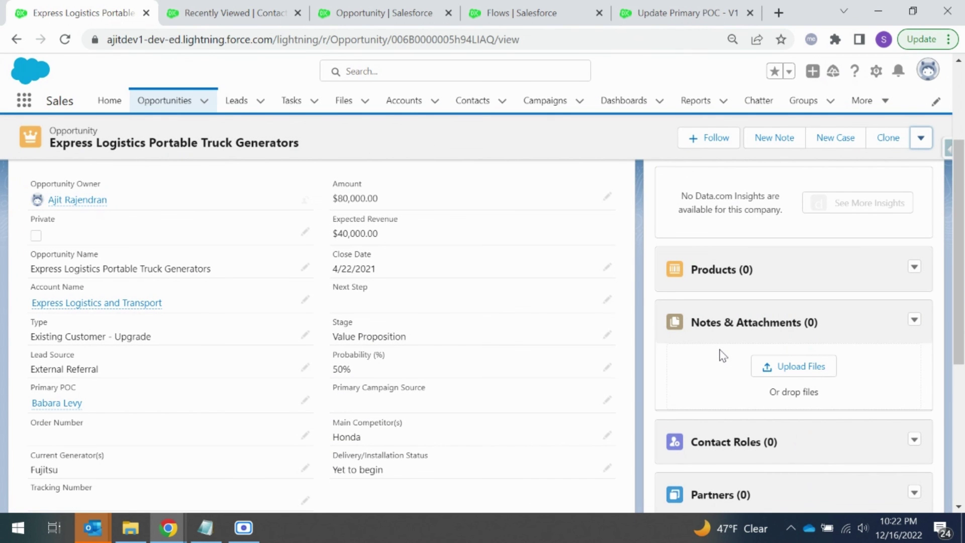
# Check the opportunity's Primary POC field, reload the record and return to the Update Primary POC flow.
pyautogui.moveTo(40, 410)
pyautogui.scroll(3, 509, 233)
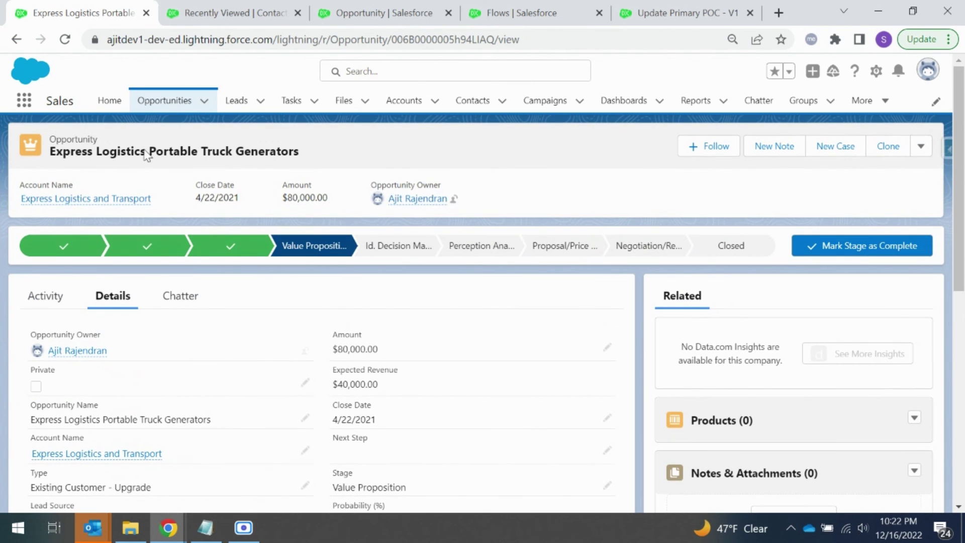
pyautogui.click(60, 44)
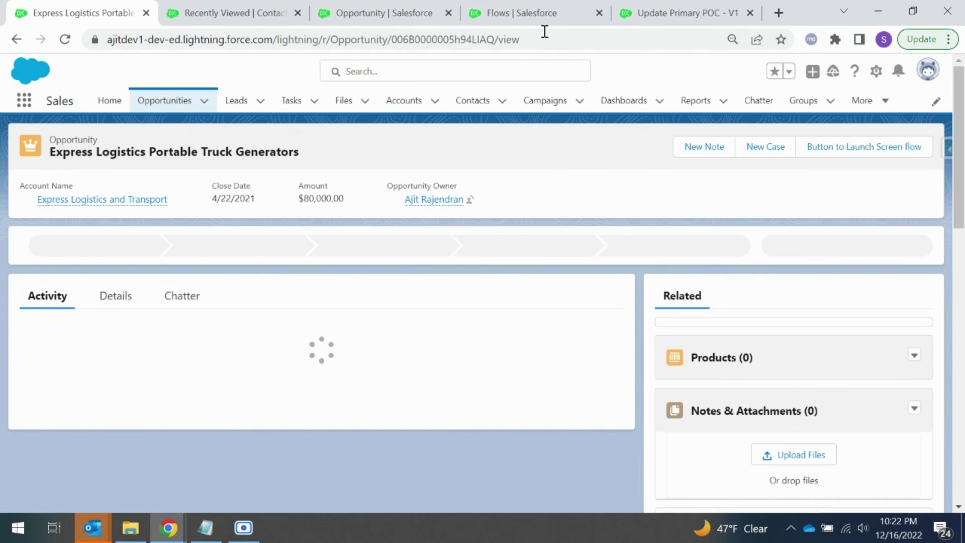
pyautogui.click(645, 12)
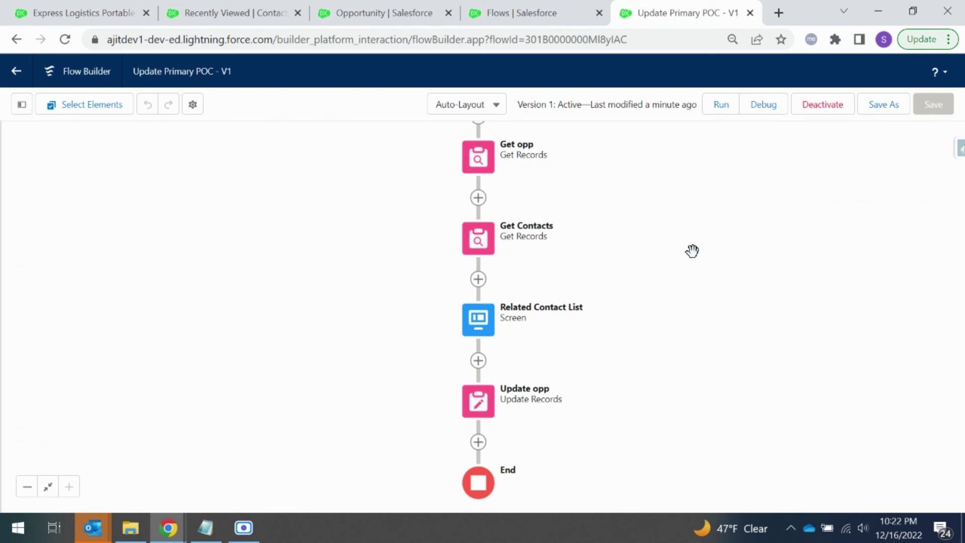